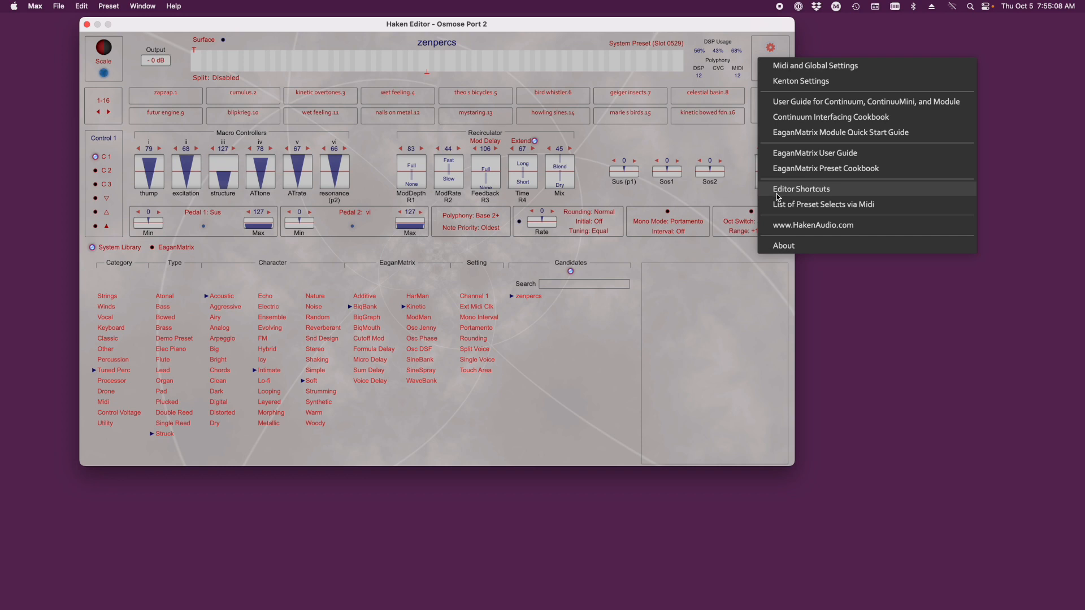
- Open the list of preset selects via Midi and examine the cc0, cc32 and pgm values of its alphabetical presets
click(779, 205)
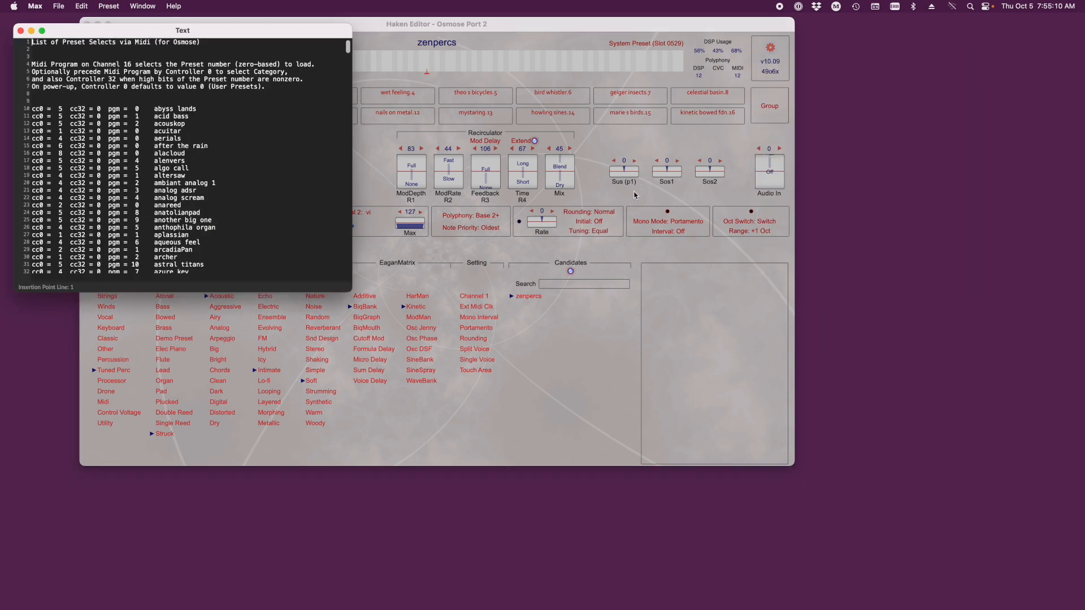
drag(32, 109, 194, 256)
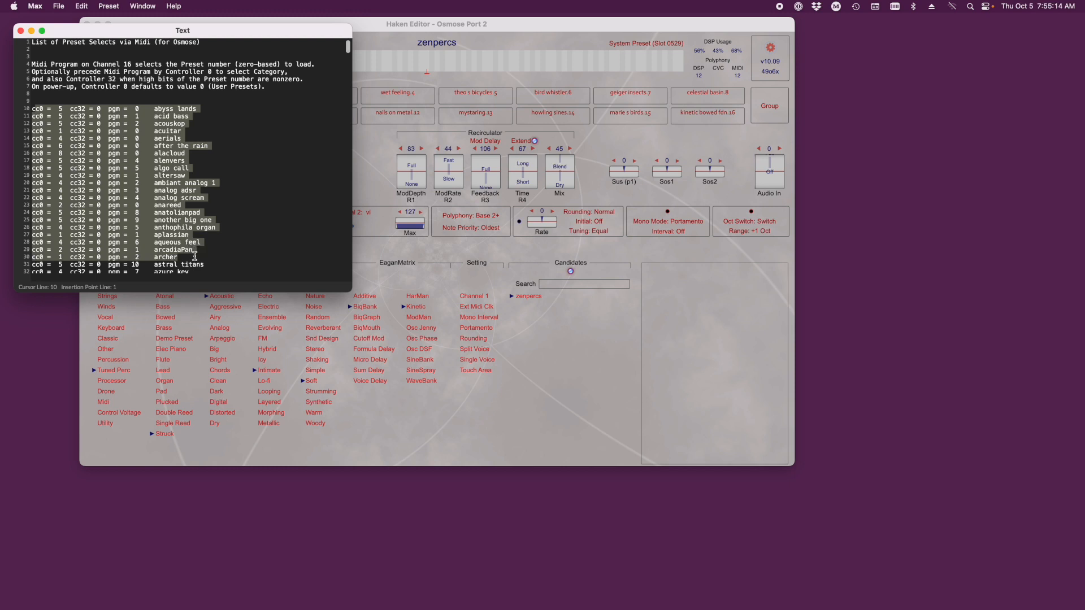
scroll(53, 168, down, 8)
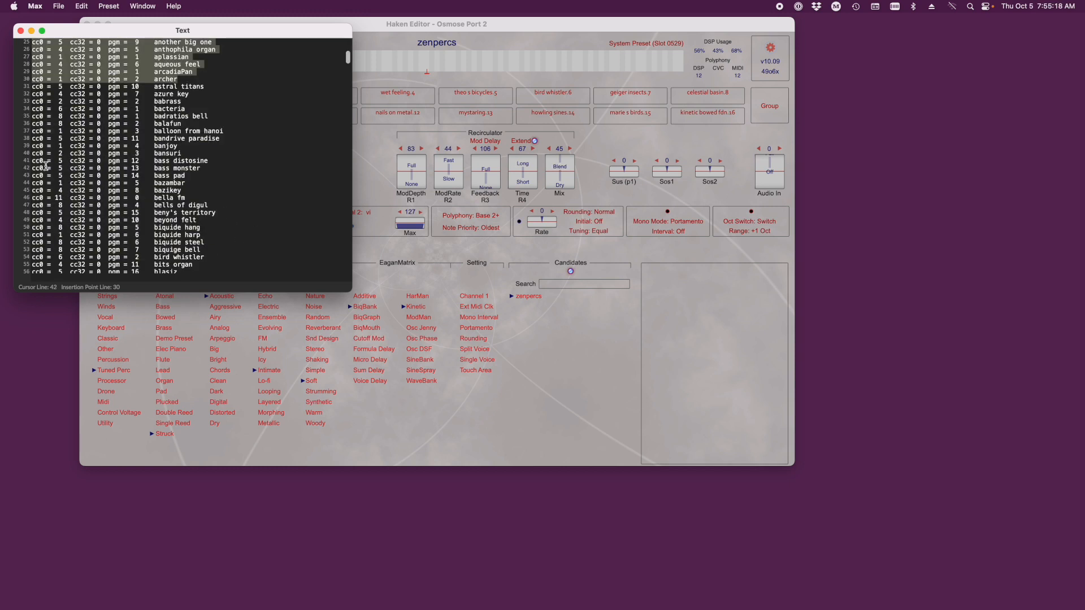
drag(33, 167, 208, 261)
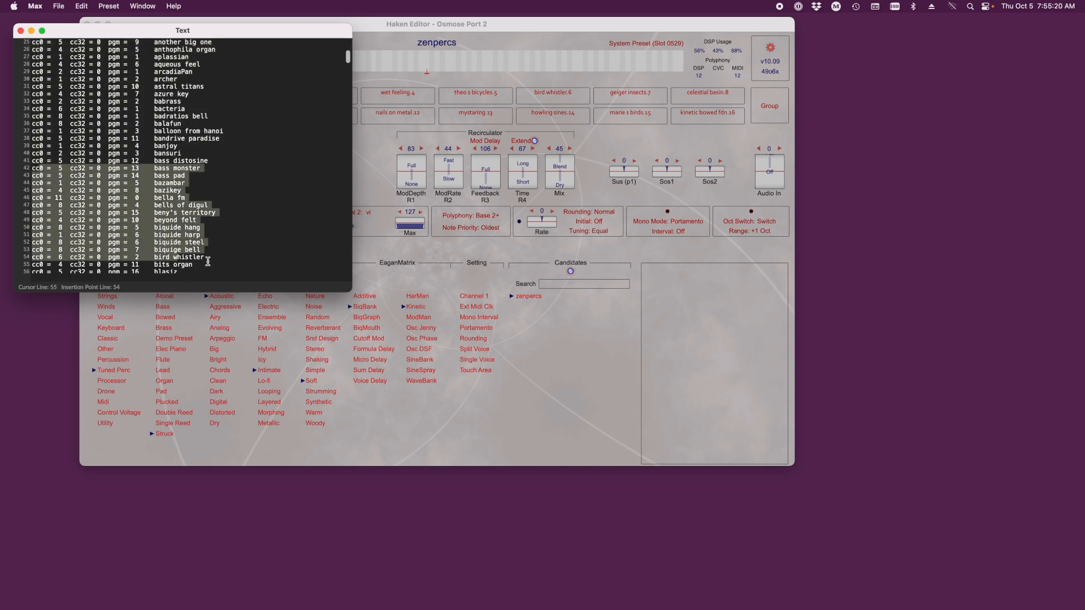
scroll(208, 262, down, 2)
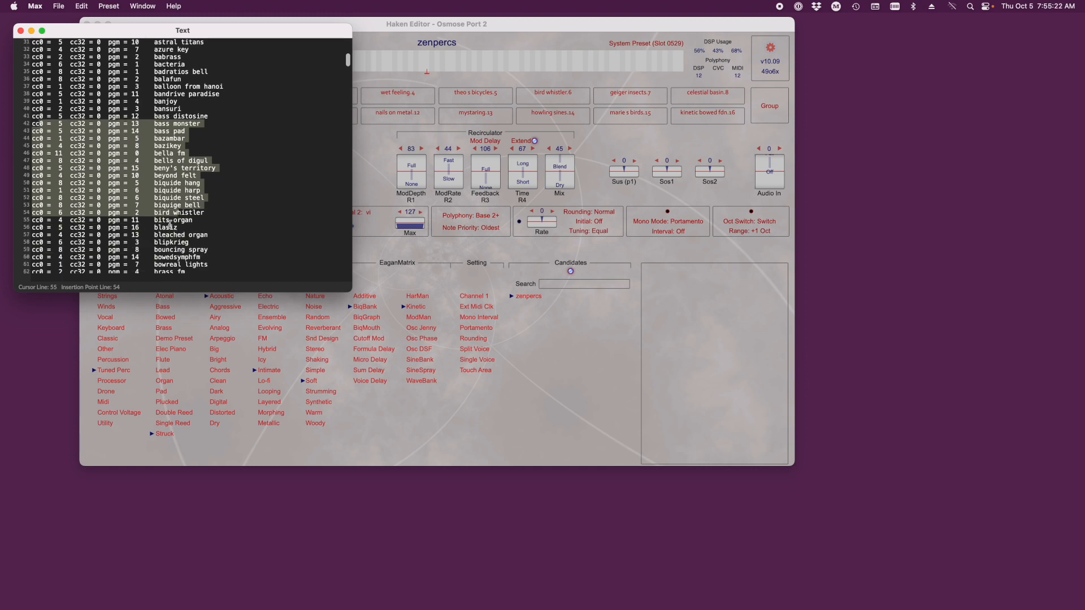
scroll(165, 218, down, 7)
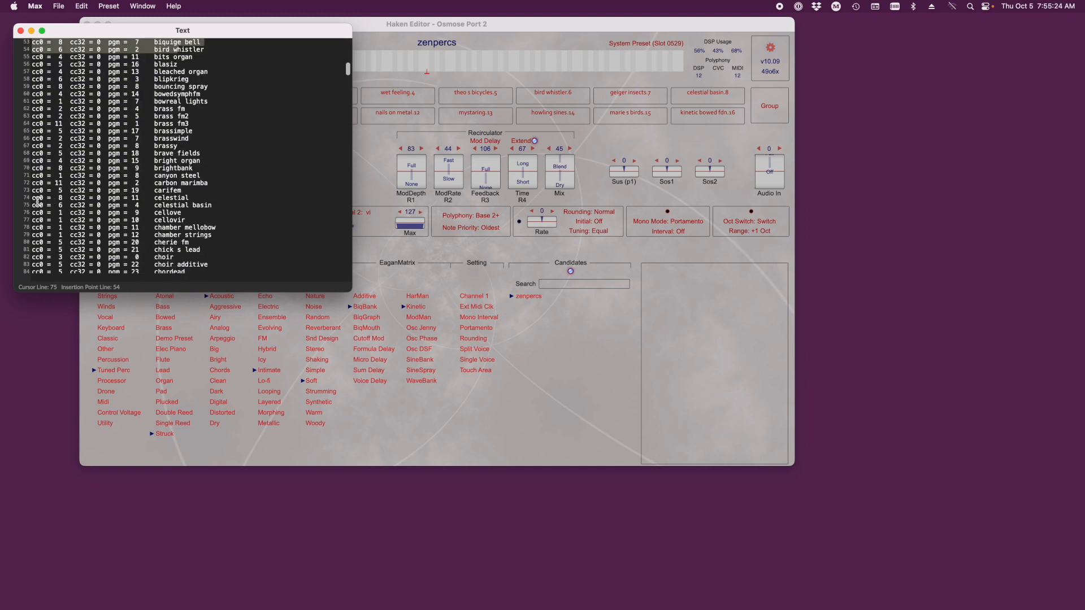
drag(33, 202, 219, 250)
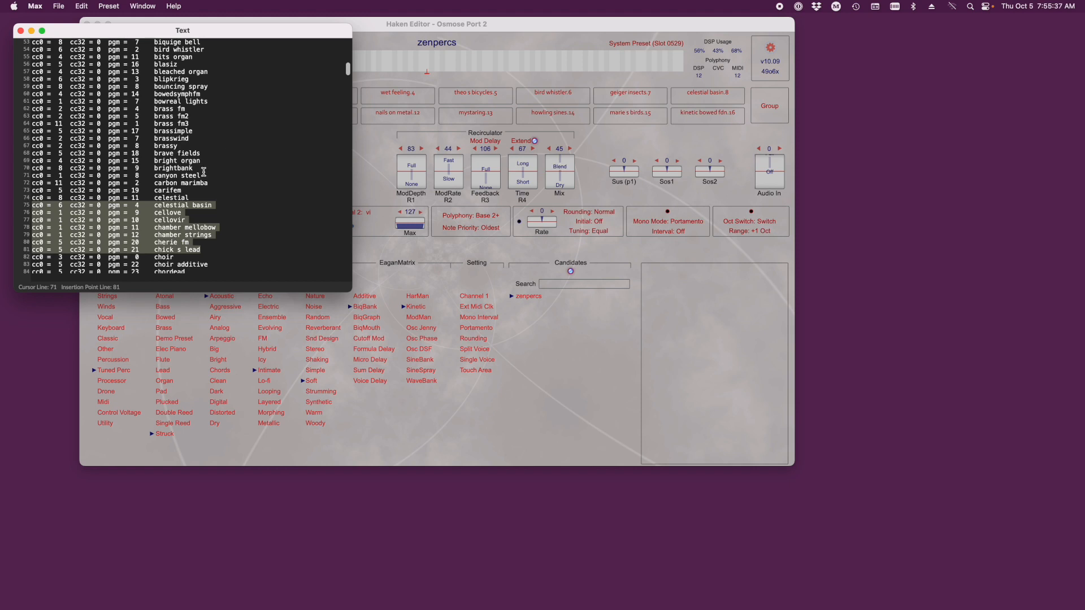
drag(55, 175, 167, 145)
drag(106, 129, 157, 124)
click(112, 180)
drag(152, 182, 152, 201)
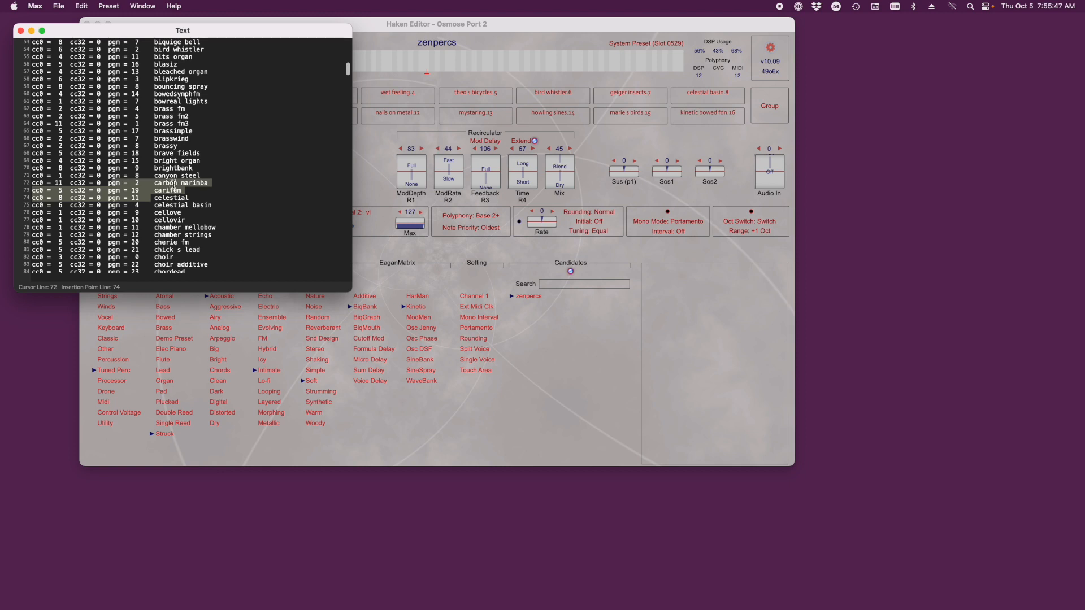
drag(82, 188, 115, 192)
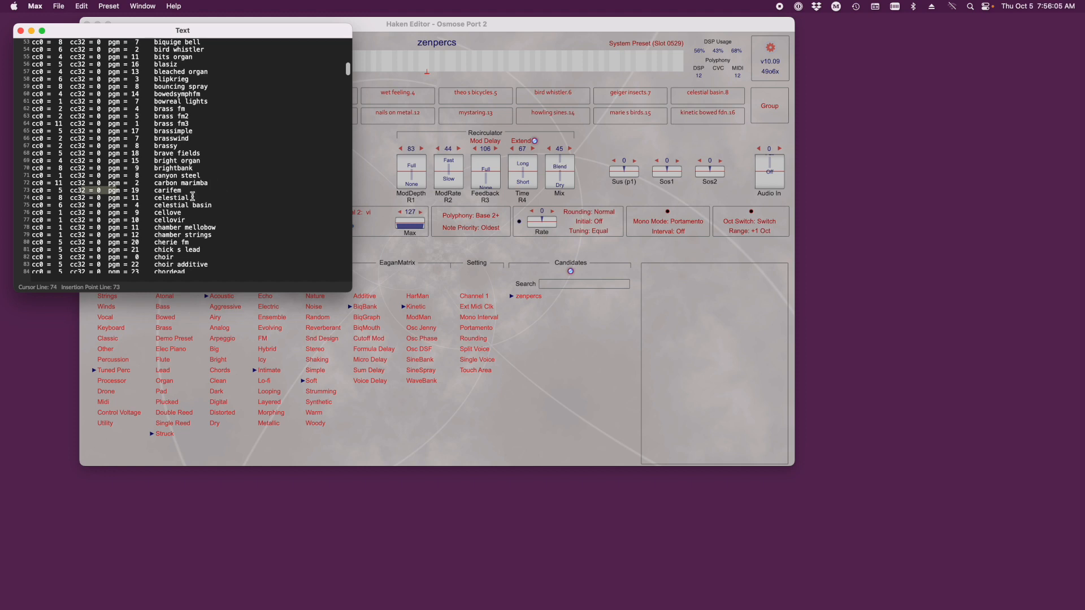
click(355, 37)
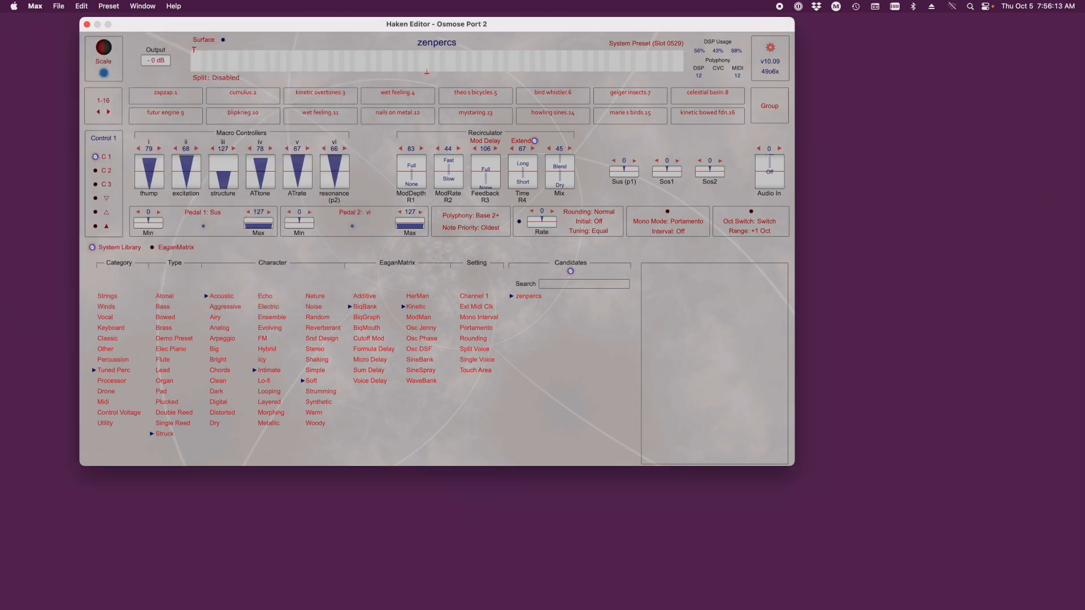
- Switch to Excel and compare column A of the Haken list sheet with the Midi preset list in Haken Editor
drag(1084, 122, 264, 83)
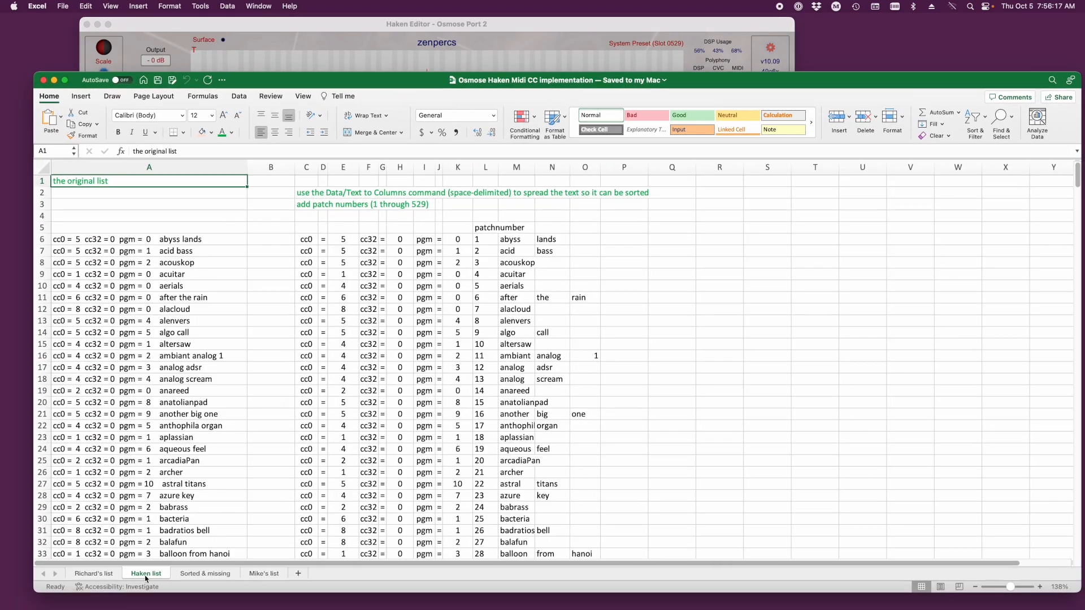
click(81, 168)
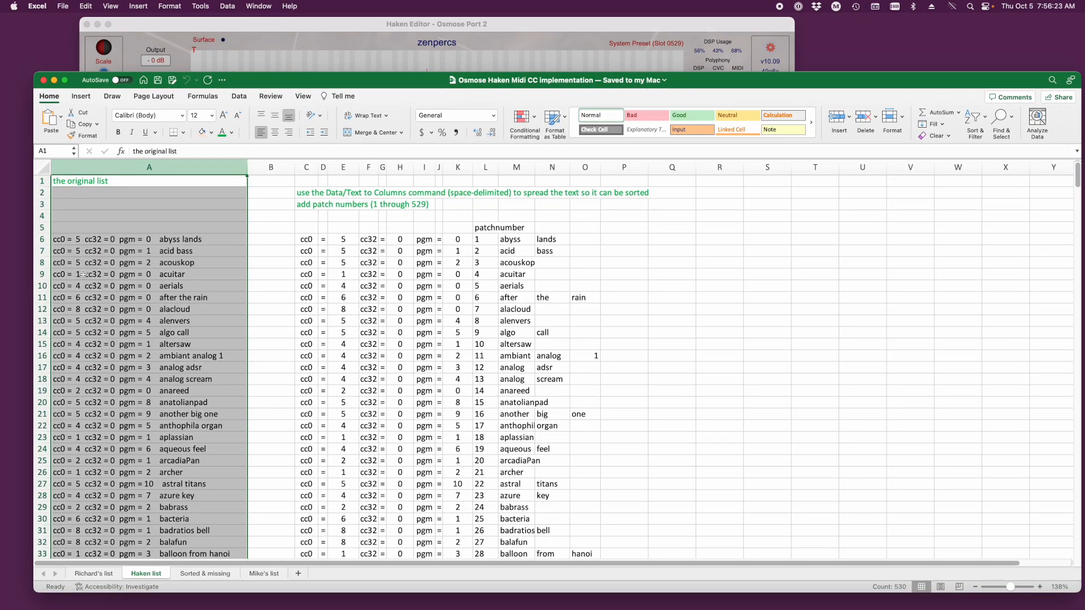
click(772, 56)
click(814, 204)
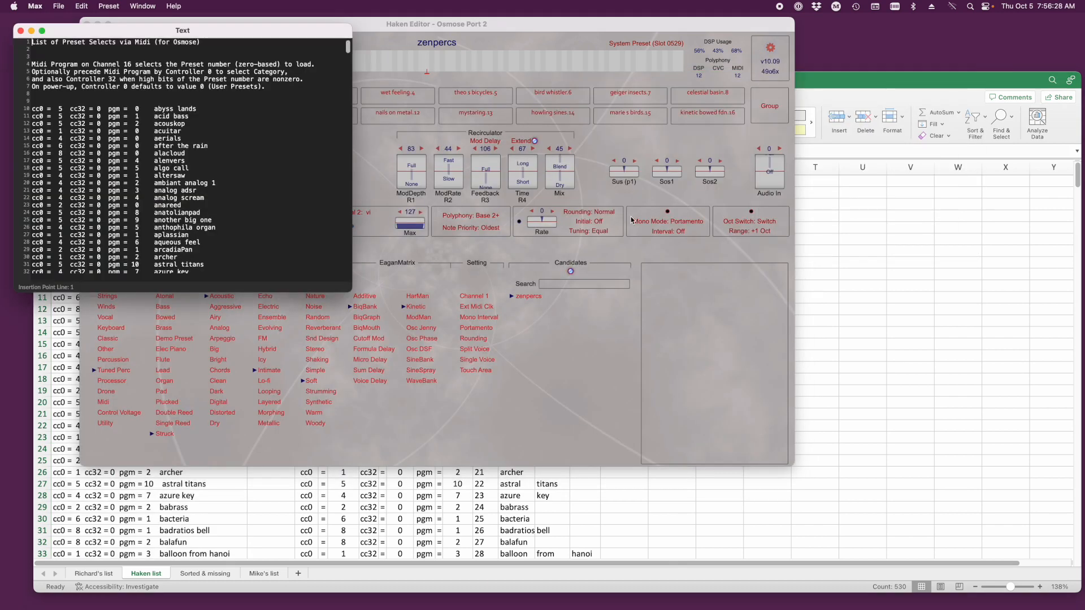
click(20, 31)
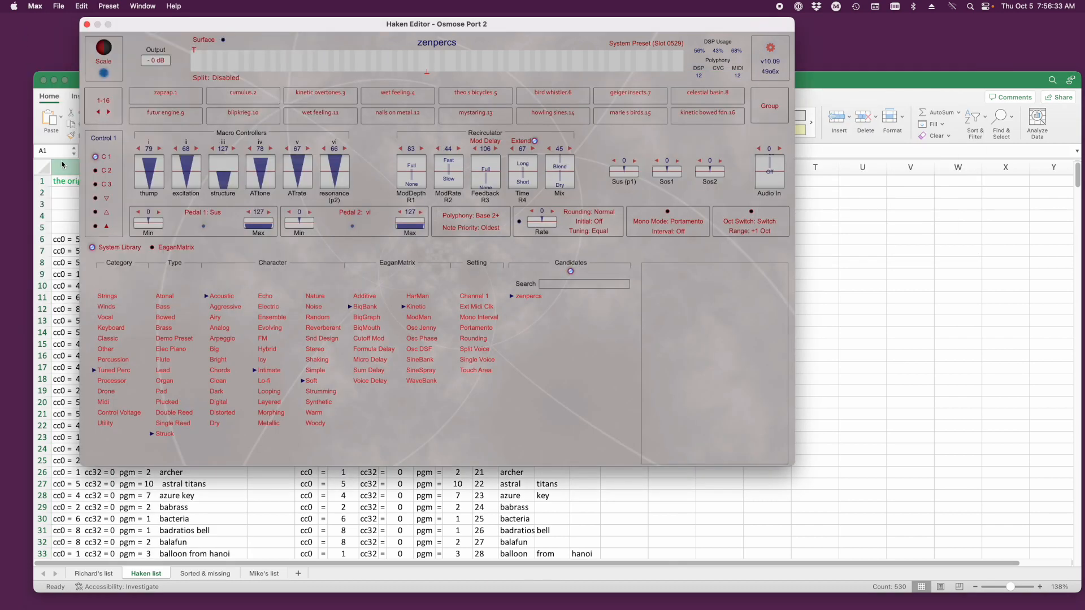
click(75, 84)
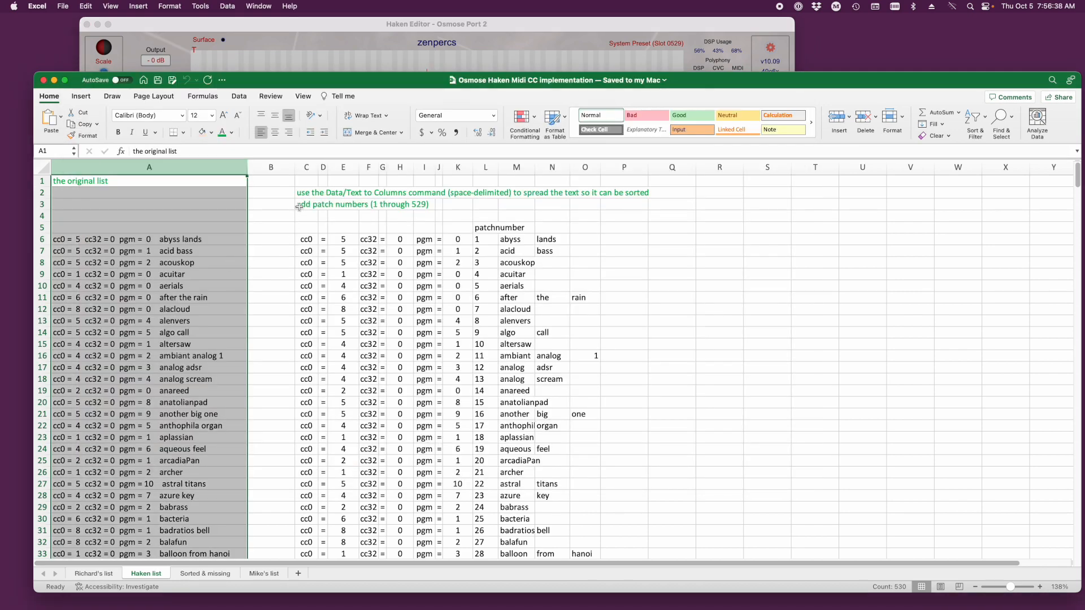
click(306, 168)
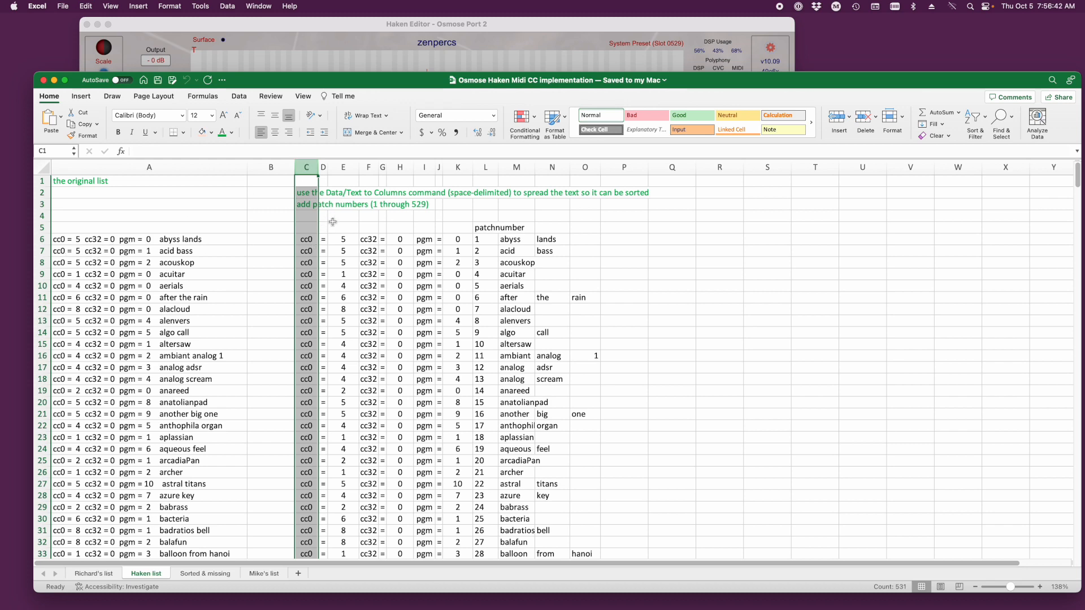
click(227, 6)
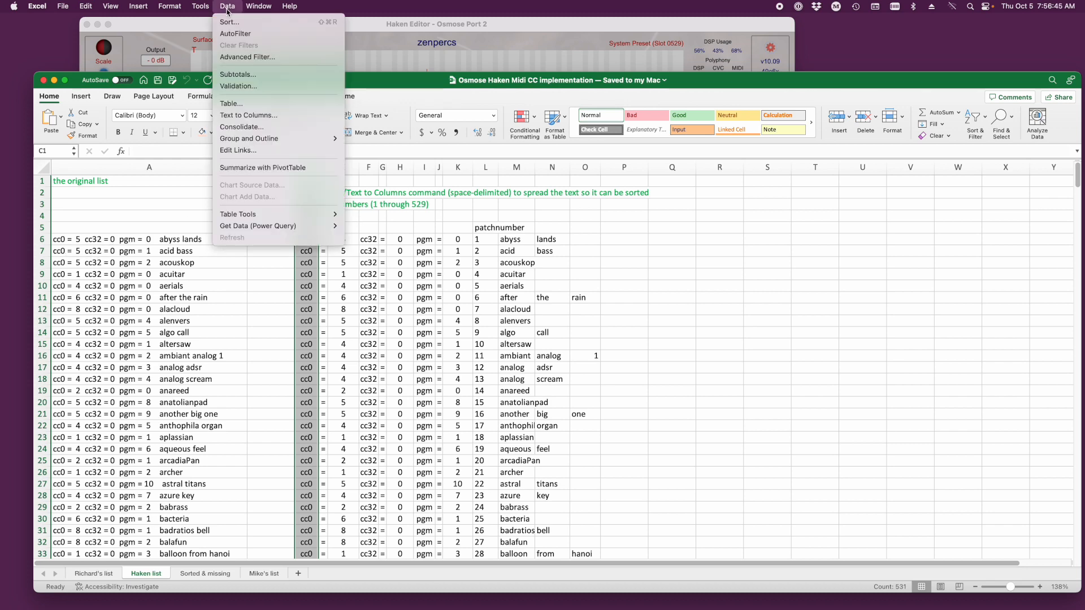
click(244, 116)
key(Escape)
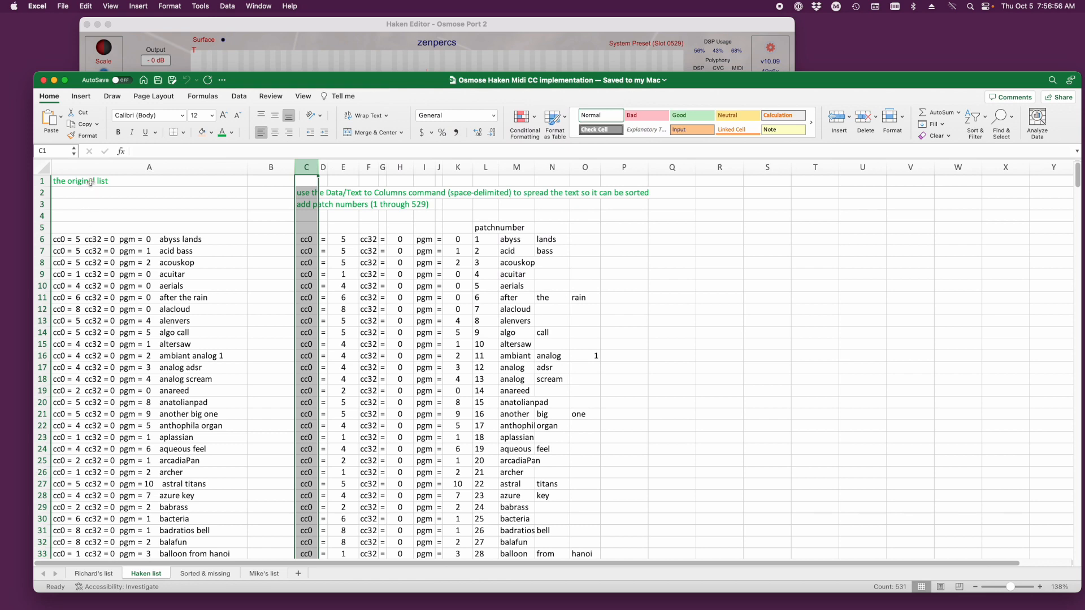
- Preview splitting column A with Text to Columns, space-delimited with consecutive delimiters treated as one, and cancel the conversion
click(90, 171)
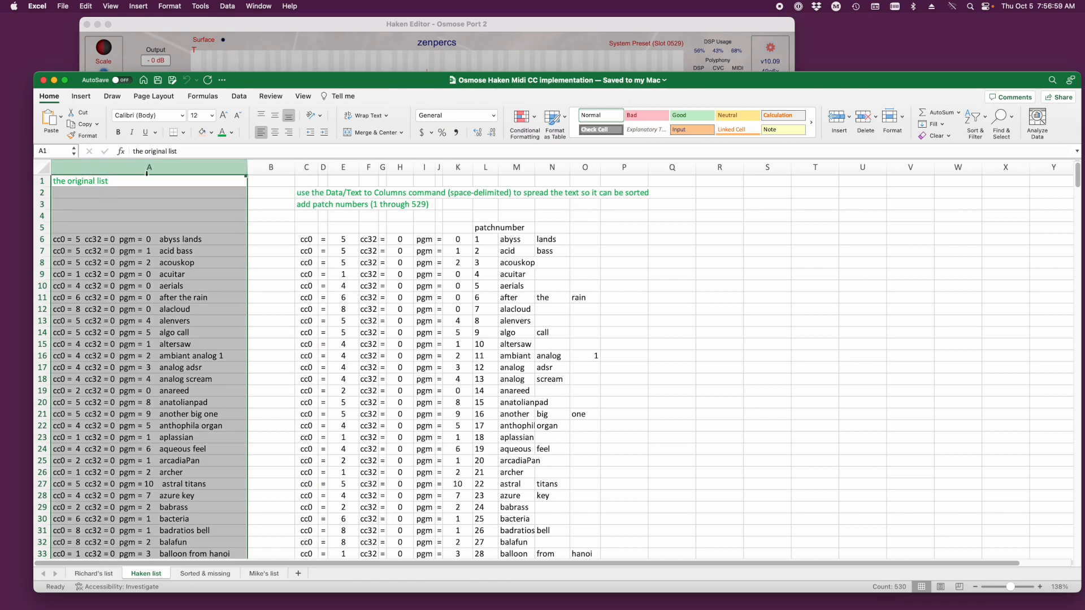
click(228, 6)
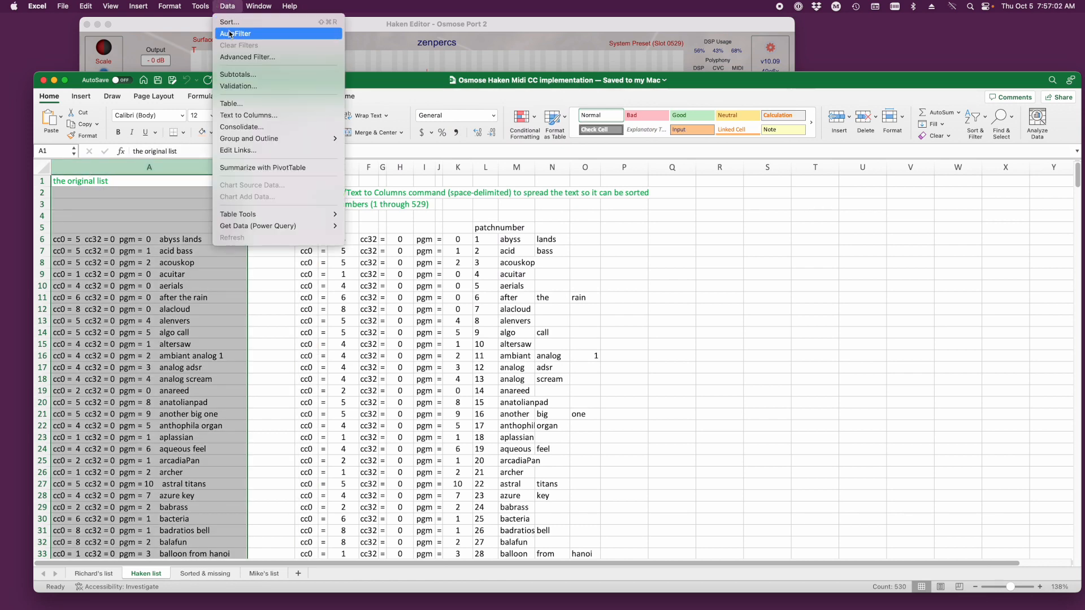
click(232, 117)
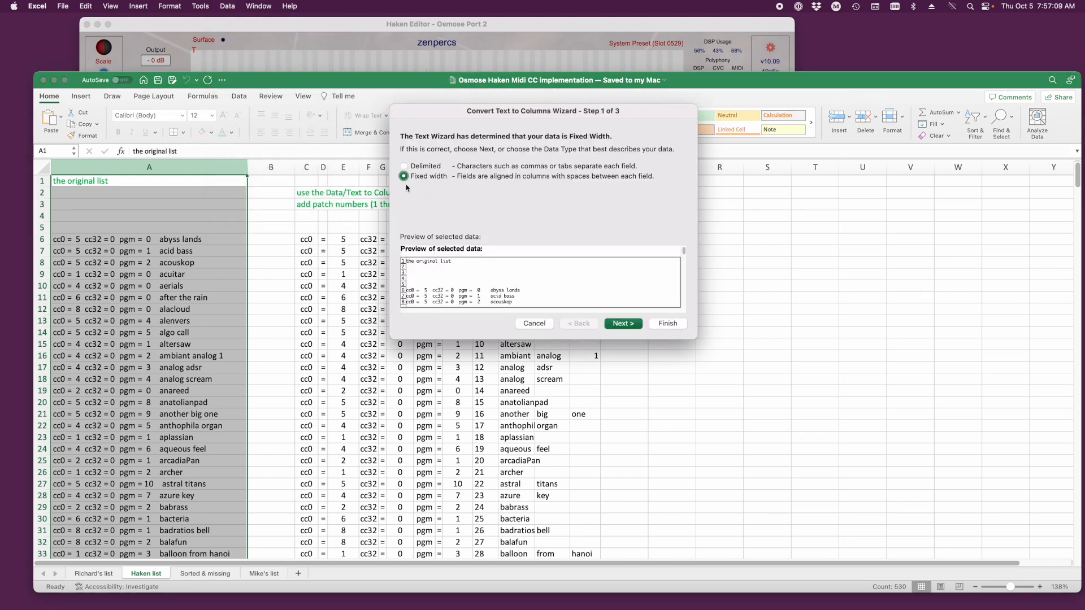
click(404, 166)
click(622, 324)
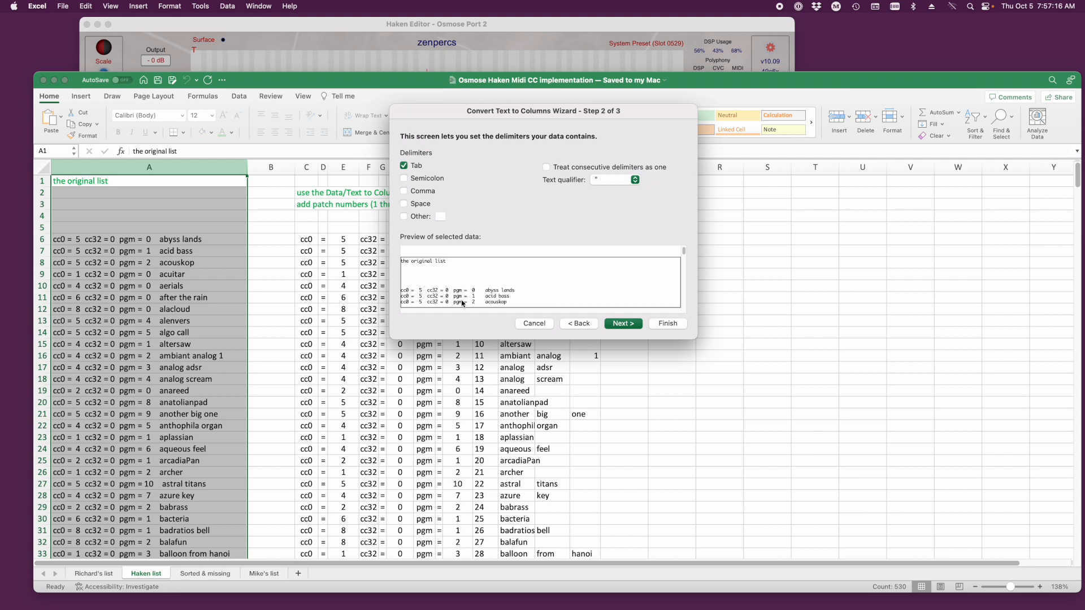
click(405, 204)
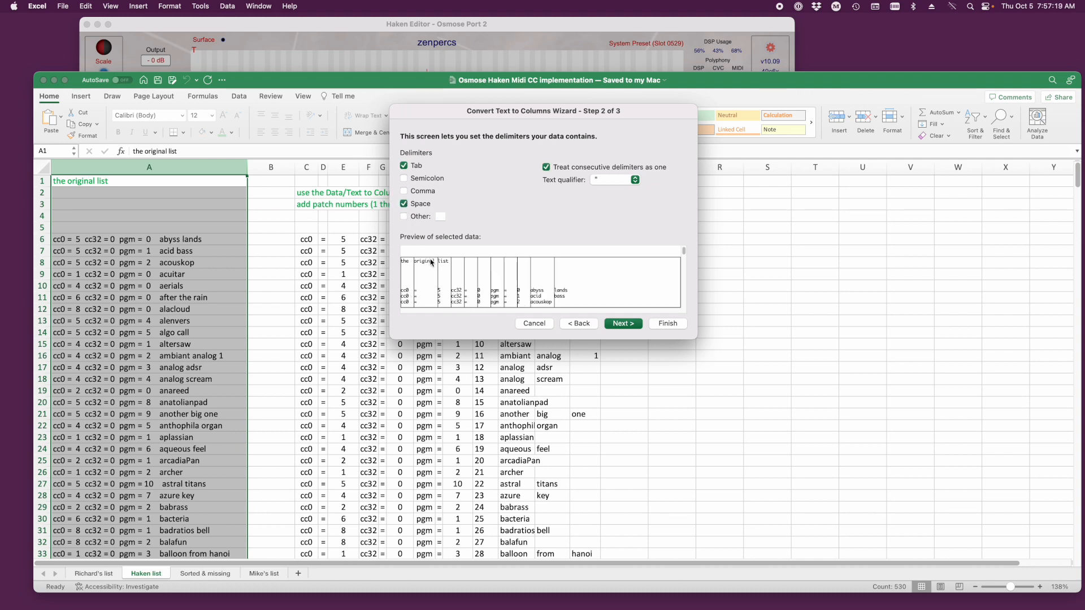
click(404, 165)
scroll(492, 281, down, 8)
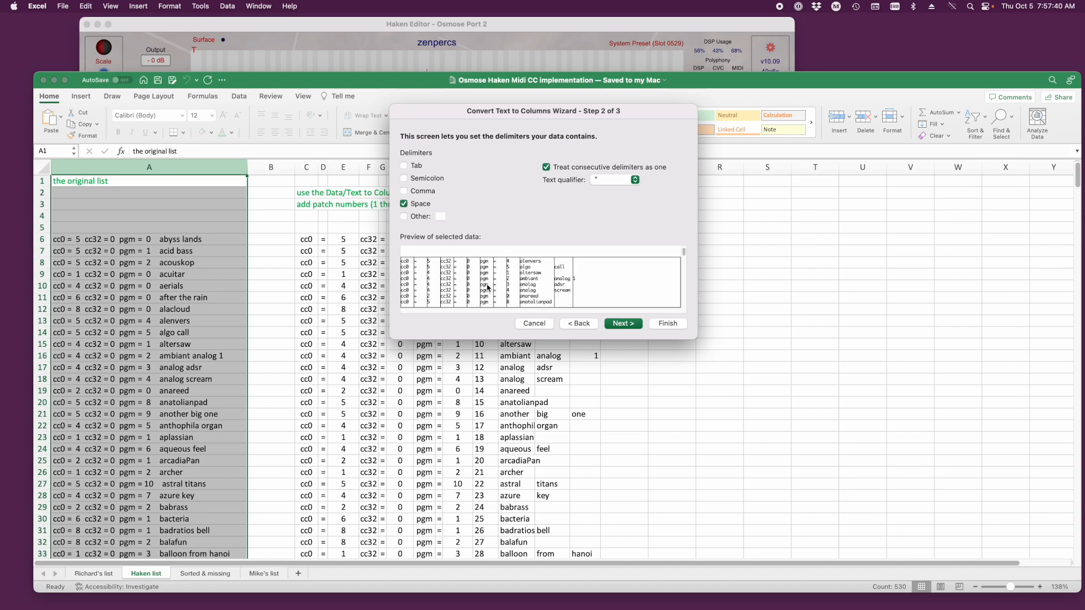
scroll(485, 289, down, 10)
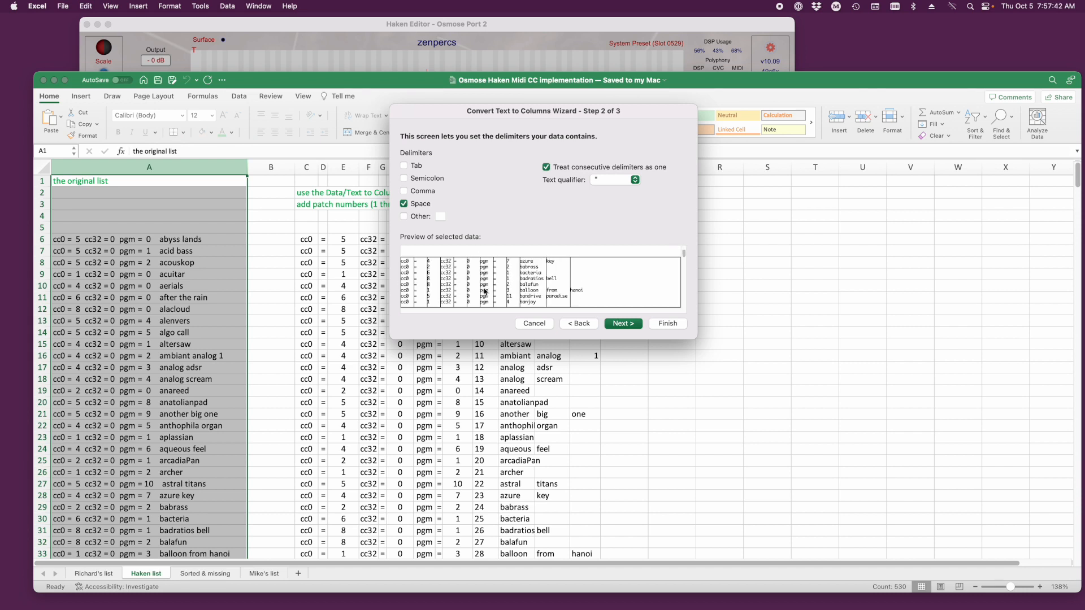
scroll(483, 291, down, 5)
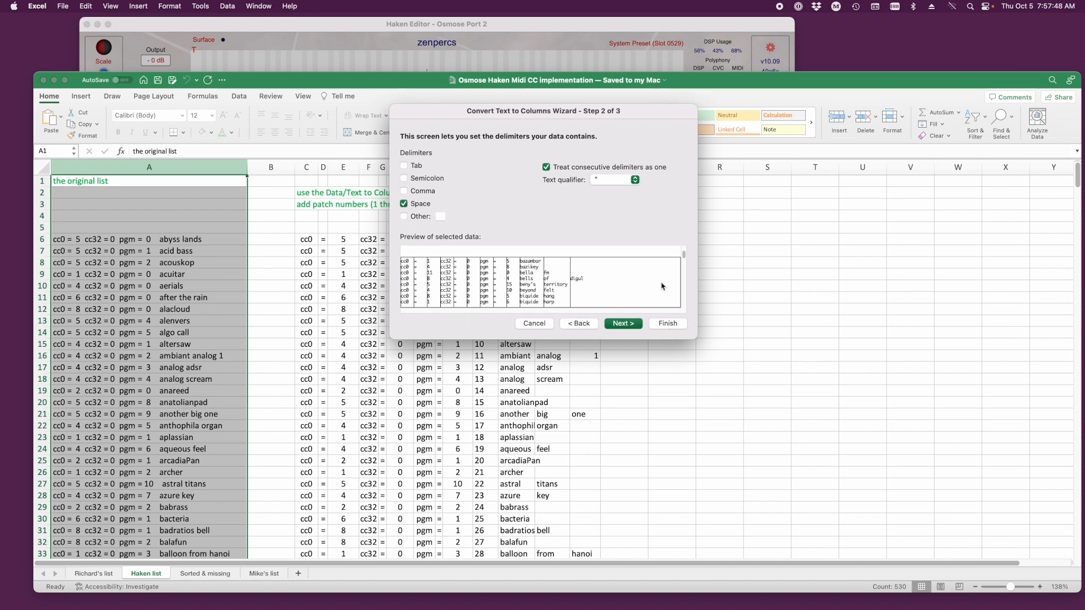
key(Escape)
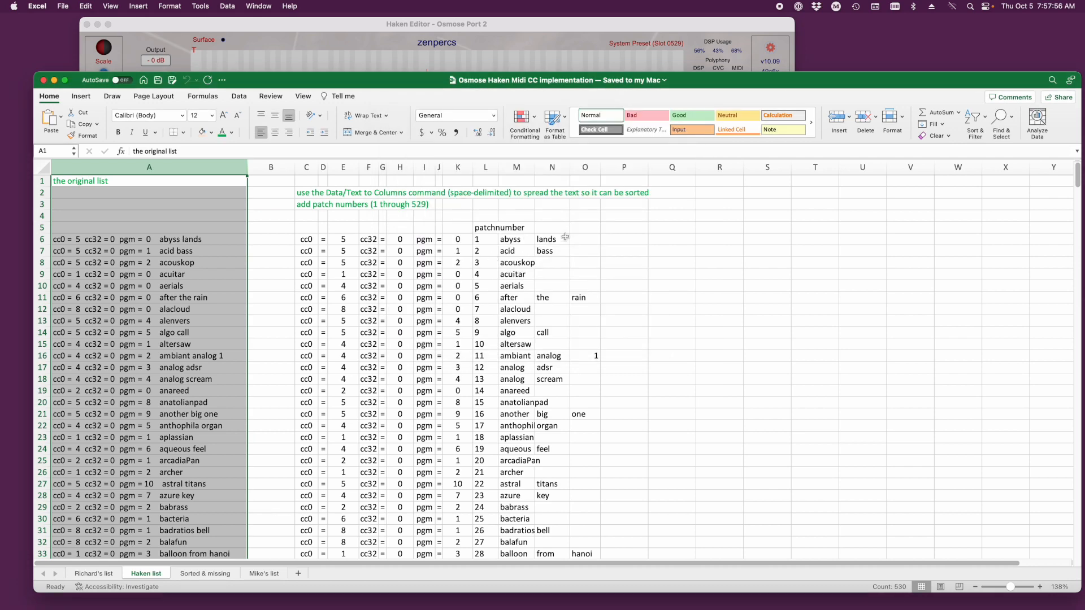
- Review the patch number column of the Haken list and examine the Sorted & missing sheet through the end of the cc0 = 1 group
click(486, 169)
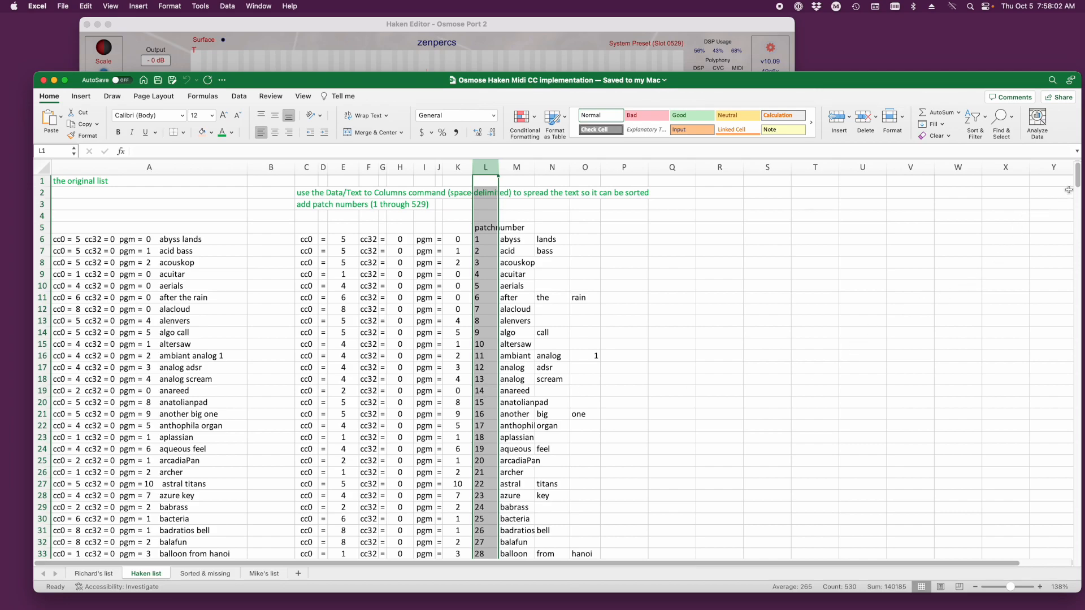
drag(1077, 184, 1004, 184)
click(203, 573)
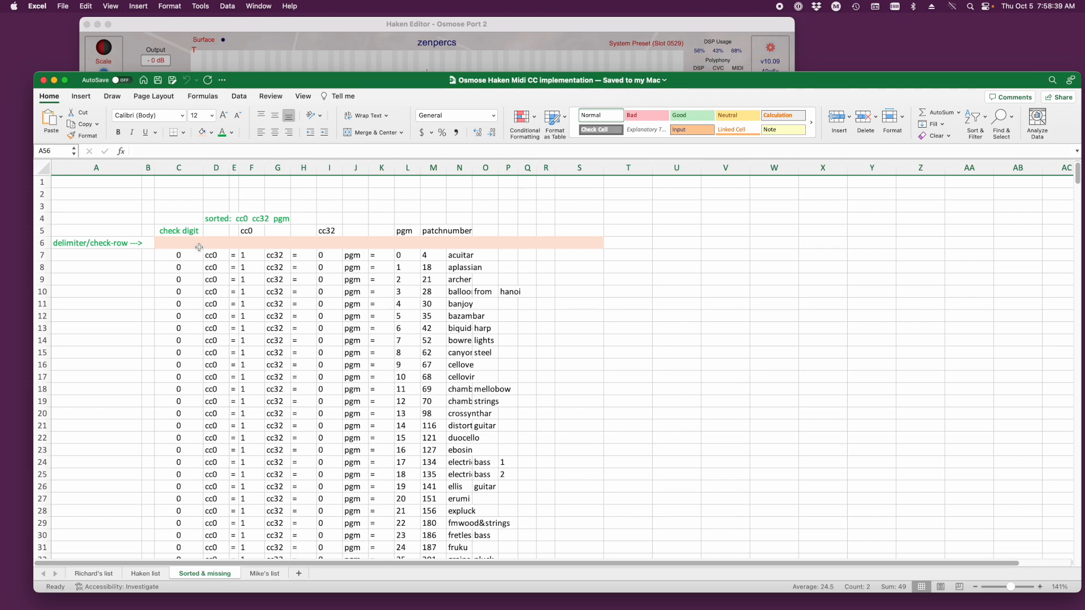
scroll(541, 411, down, 3)
scroll(540, 412, down, 8)
click(998, 285)
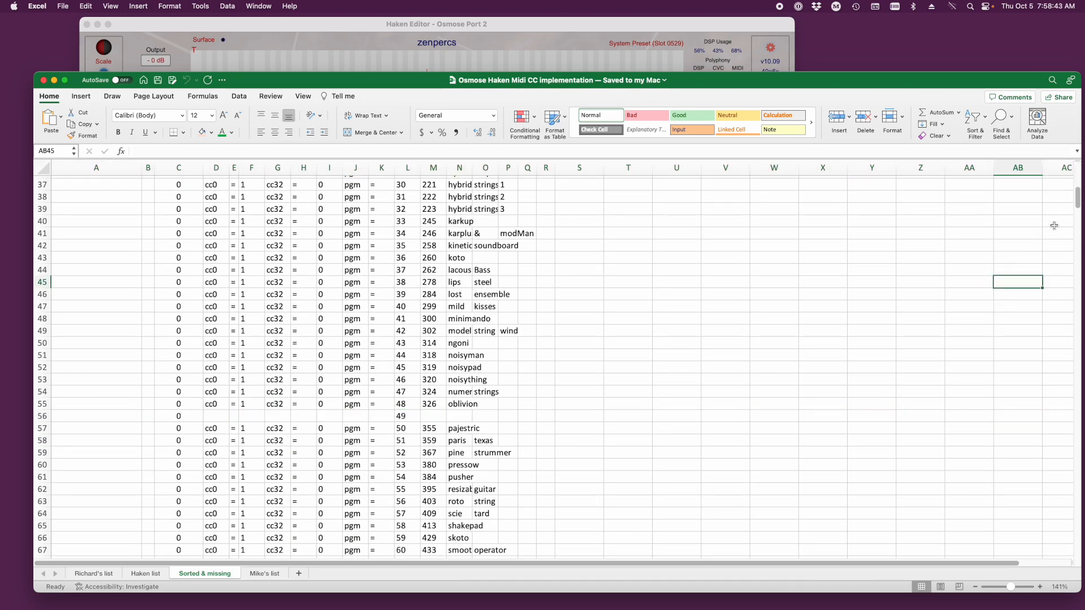
drag(1076, 203, 1064, 233)
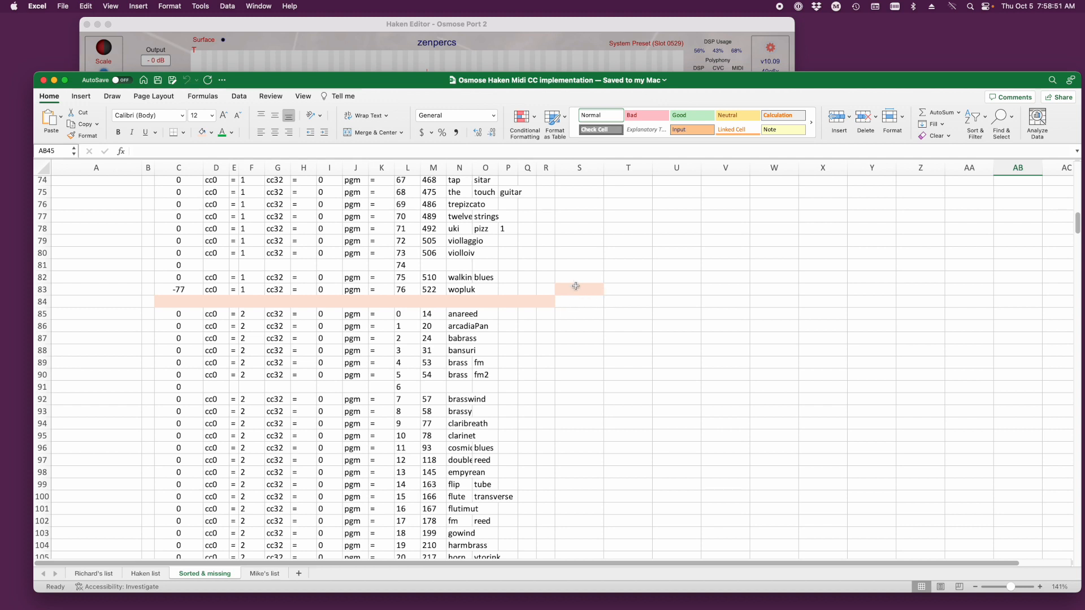
- Try inserting blank cells at C76:S76 in the trepizcato row, shifting the cells below down
click(148, 201)
drag(161, 206, 578, 204)
right_click(575, 208)
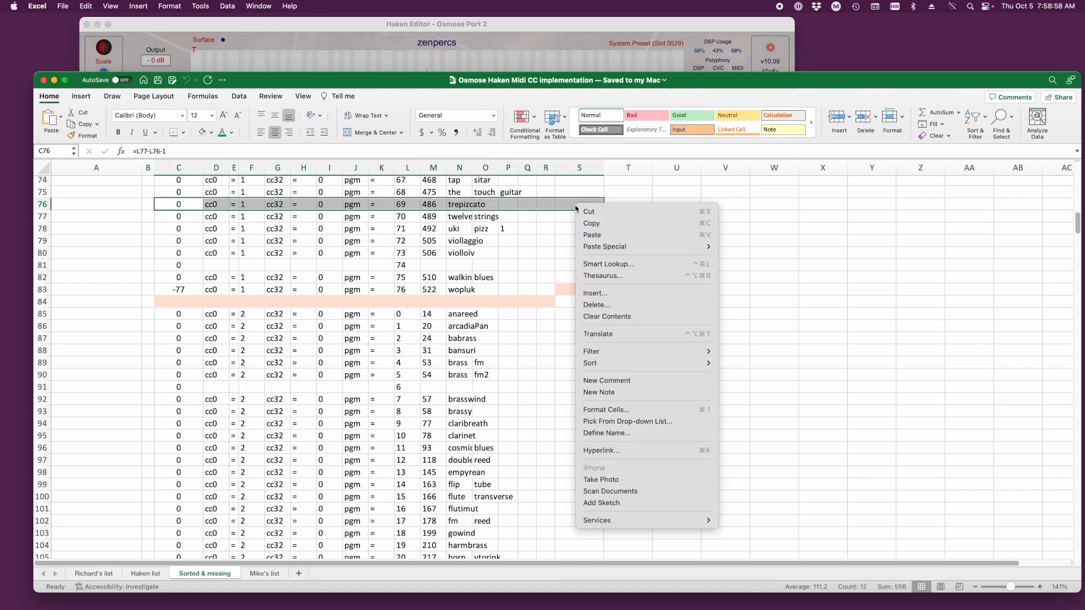
click(595, 294)
click(607, 320)
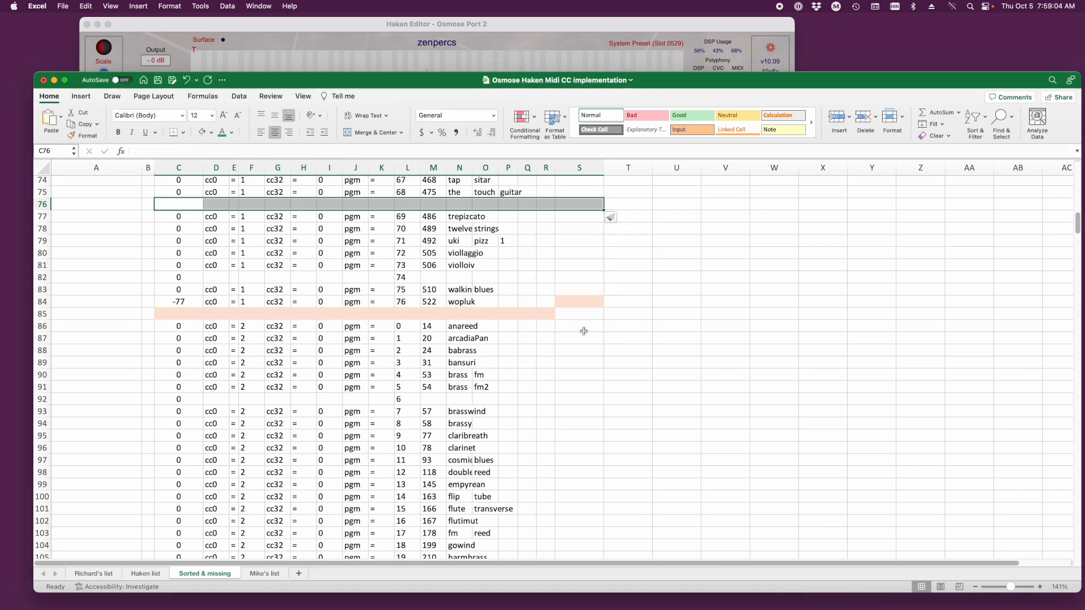
- Try inserting blank cells at C76:R76 in the trepizcato row, shifting the cells below down
drag(184, 204, 550, 207)
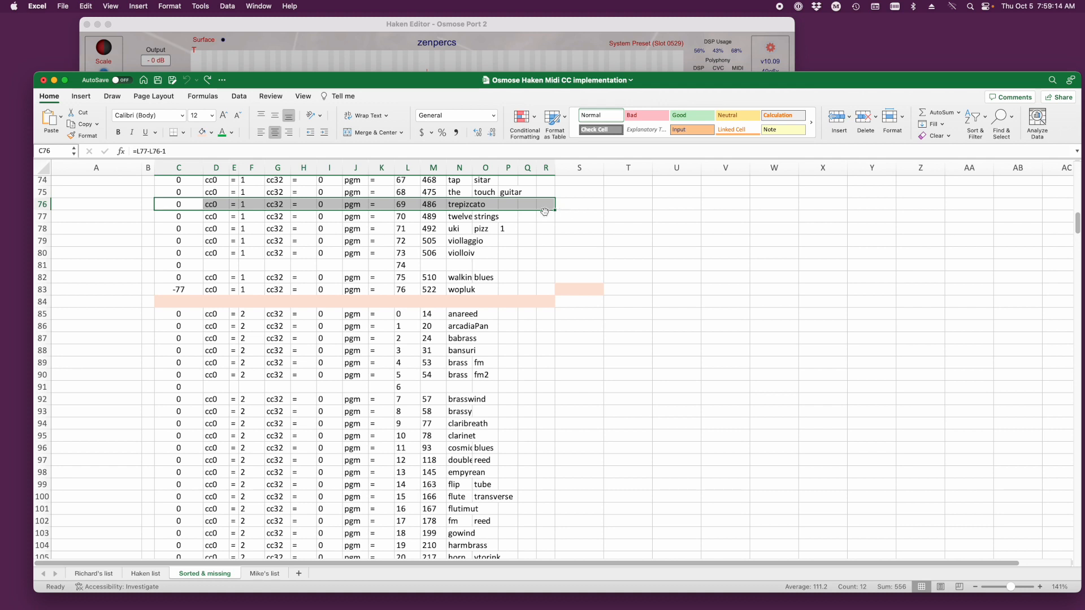
right_click(499, 207)
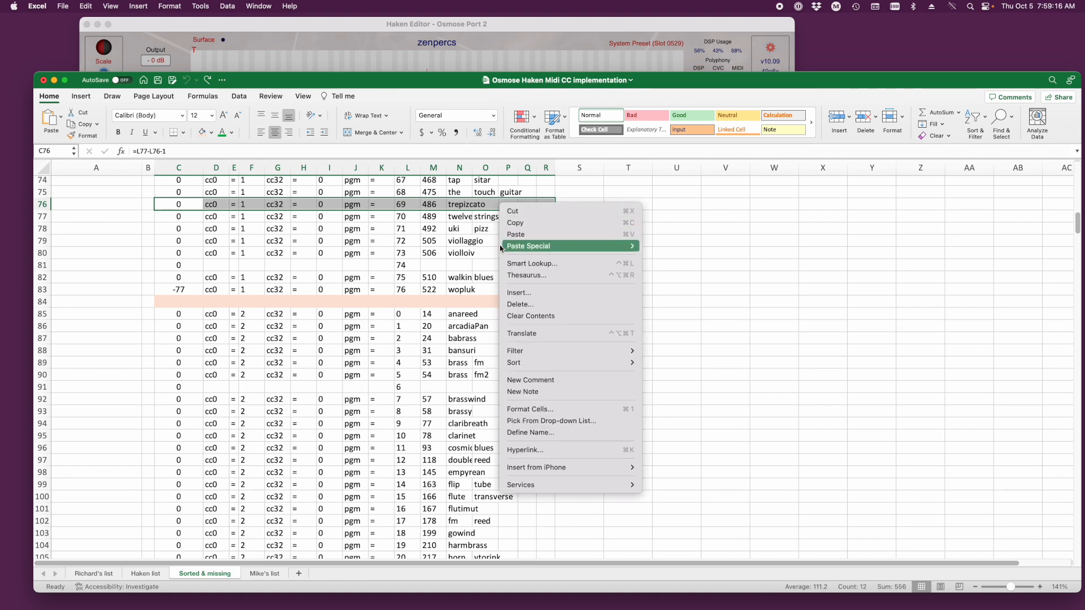
click(507, 293)
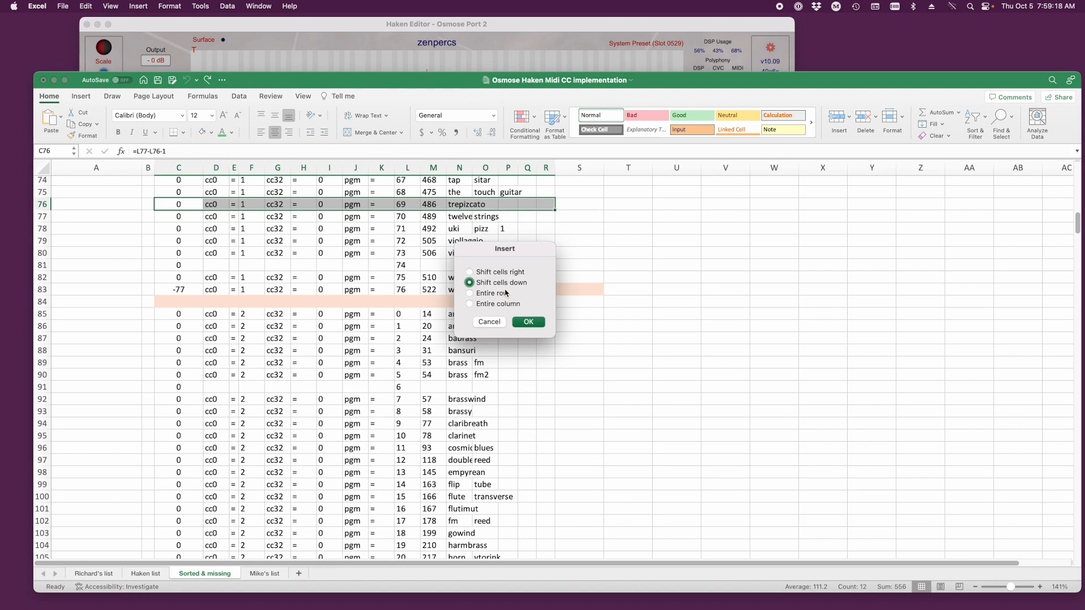
click(523, 326)
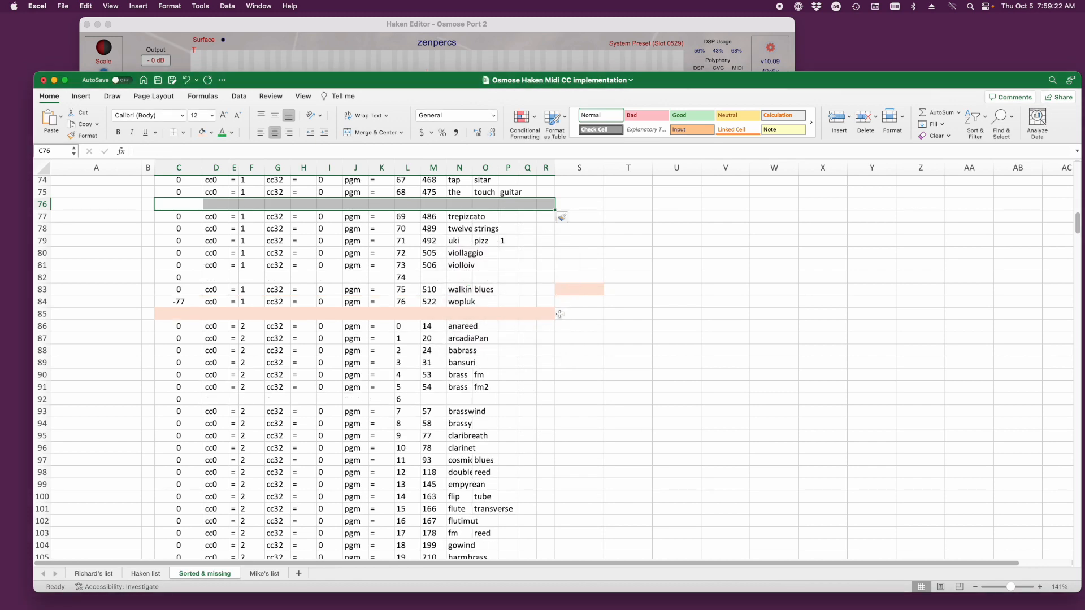
key(ctrl+d)
- Examine the sort label and the check digit column of the cc0 = 1 group from the sheet's start through row 56
scroll(186, 253, up, 20)
click(189, 260)
click(220, 221)
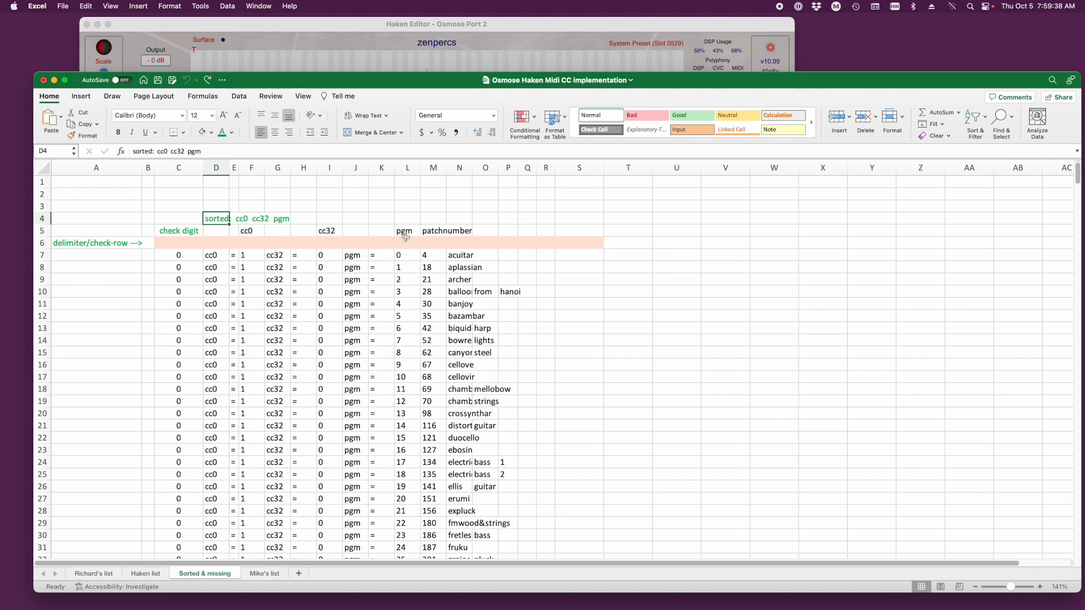
scroll(272, 368, down, 5)
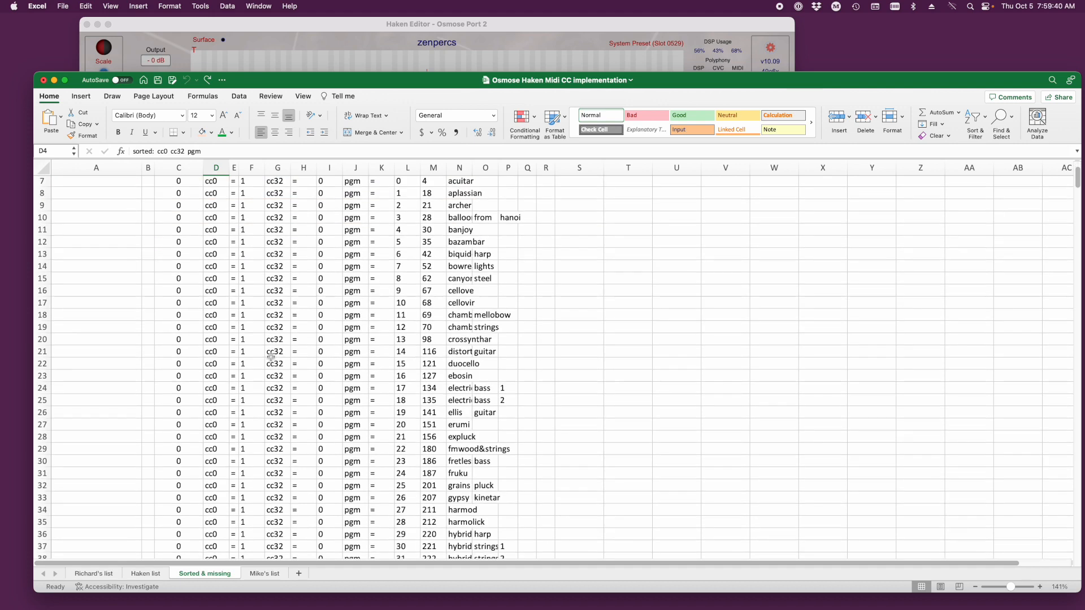
scroll(268, 350, down, 4)
scroll(396, 368, down, 4)
scroll(396, 368, down, 5)
click(147, 376)
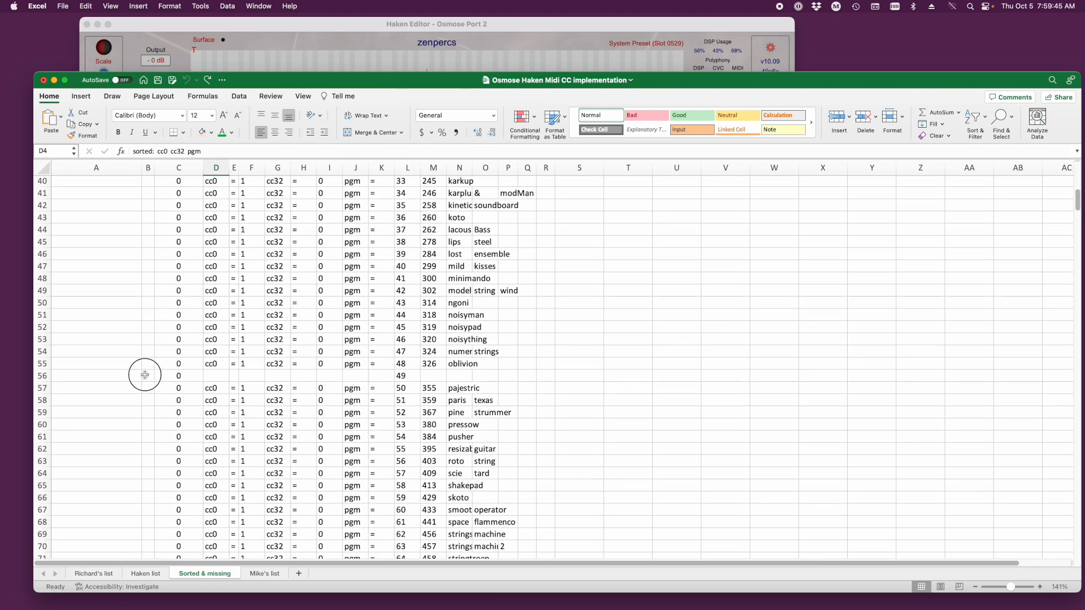
- Delete the placeholder row for missing program 49 at row 56 and insert a new blank row above pajestric
drag(120, 377, 464, 380)
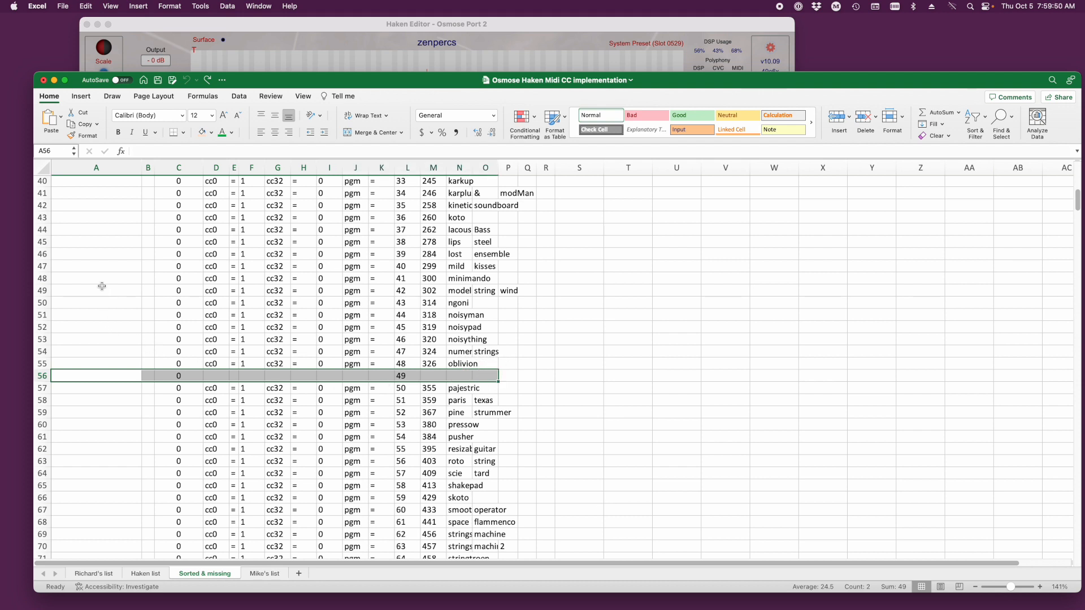
drag(96, 376, 523, 377)
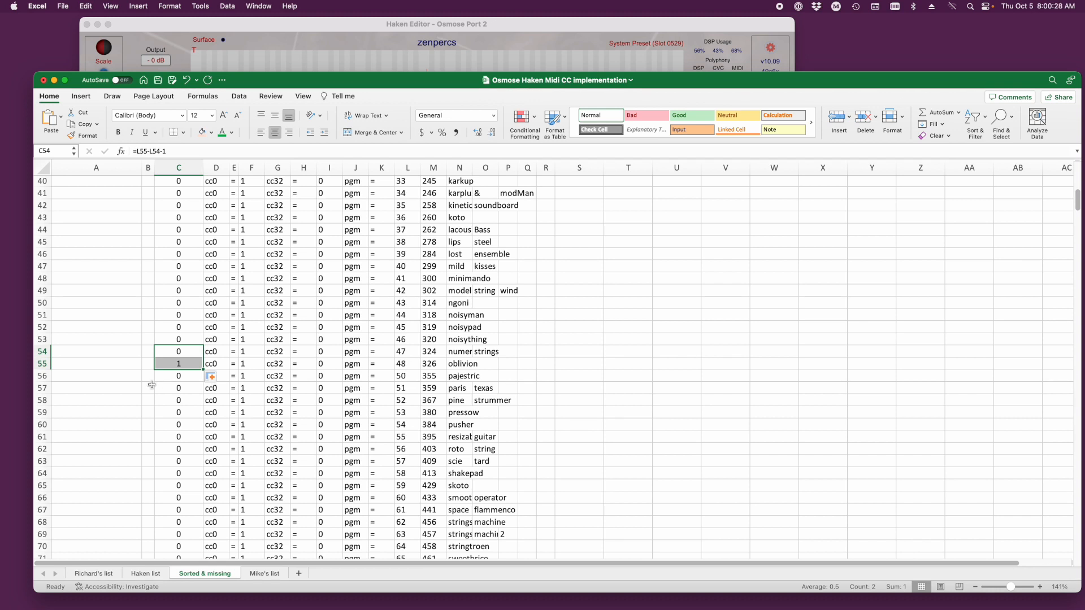
click(42, 376)
right_click(42, 376)
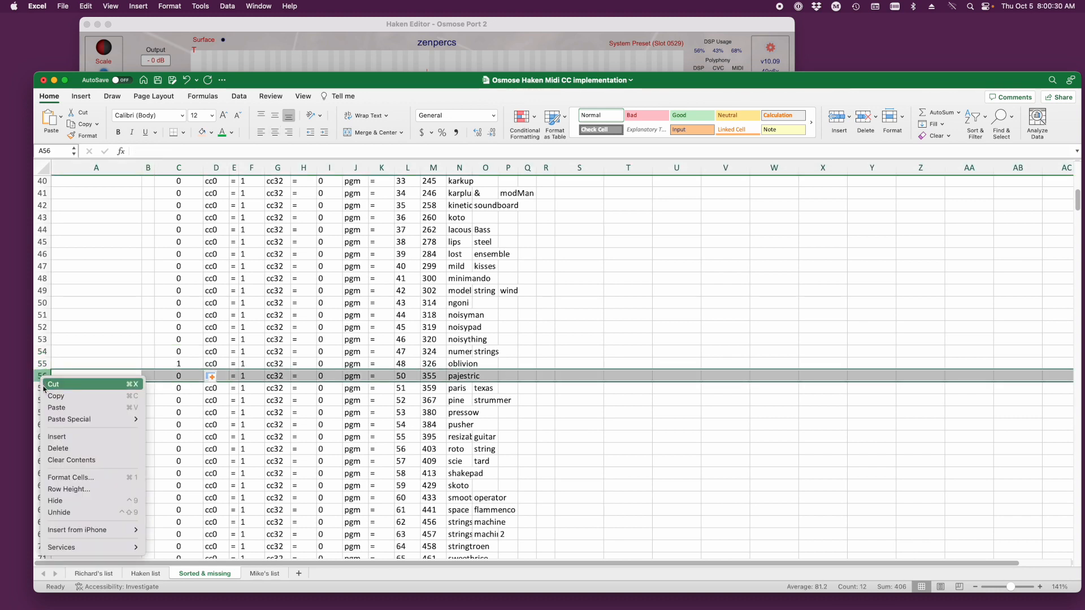
click(58, 437)
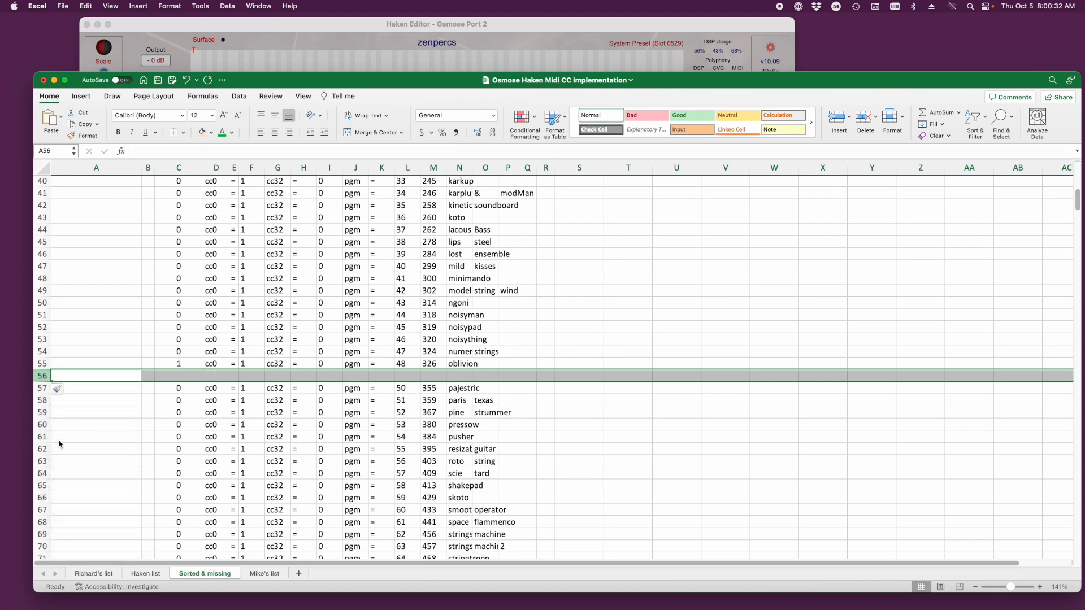
click(96, 351)
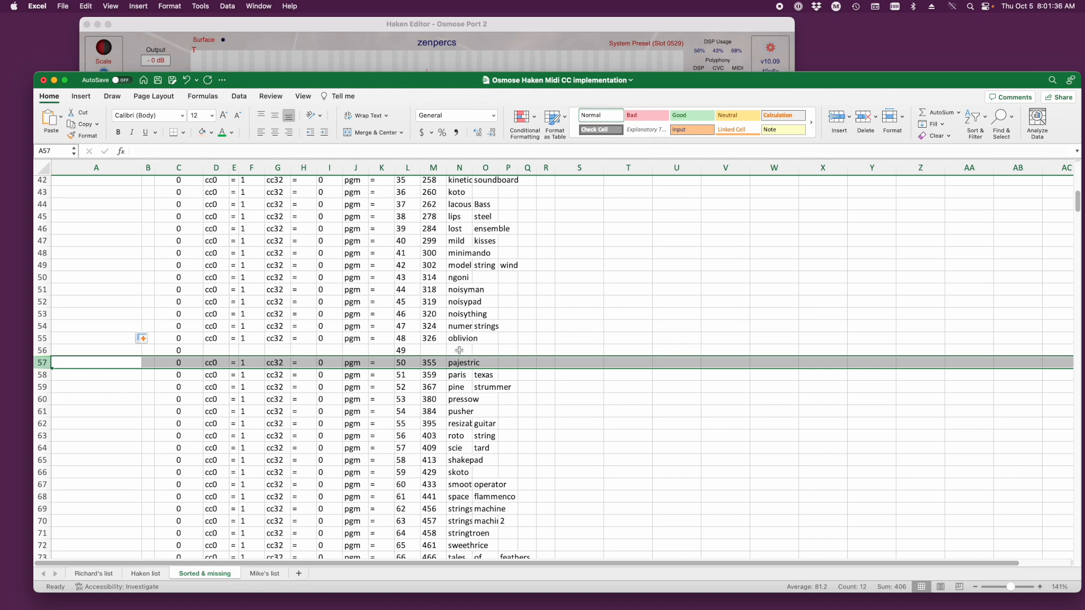
- Compare the Haken list with the Sorted & missing sheet, examining the gap and delimiter rows through the cc0 = 3 group
click(138, 350)
scroll(276, 337, up, 10)
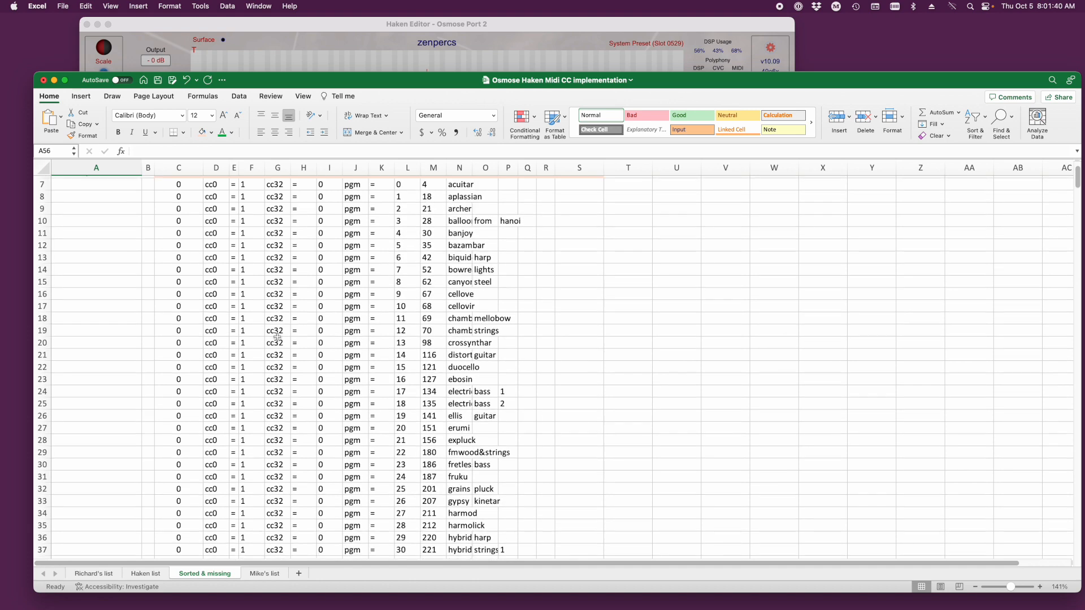
scroll(277, 338, up, 3)
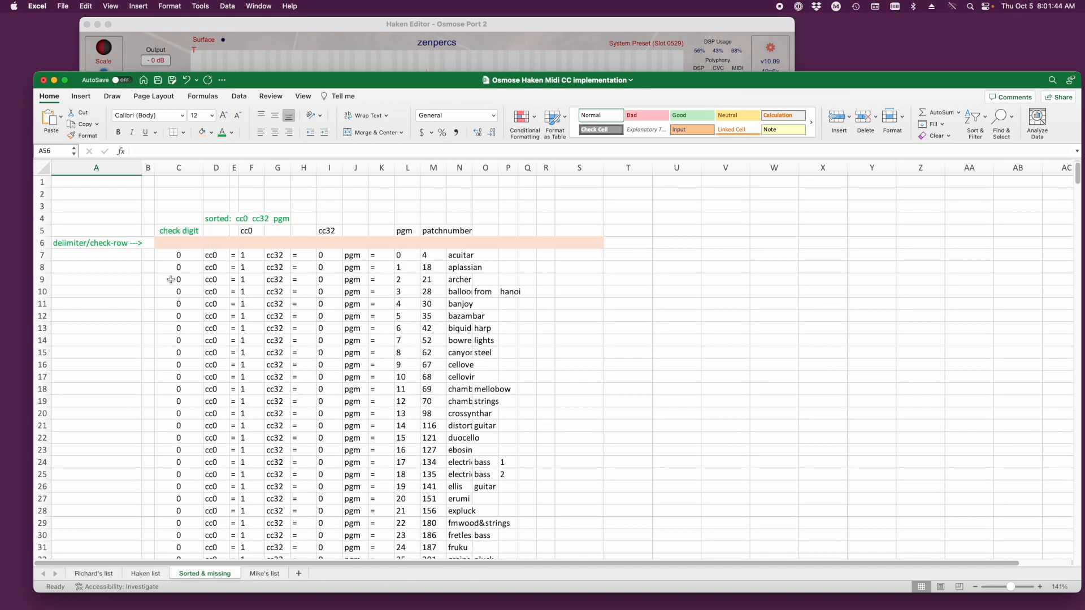
click(148, 573)
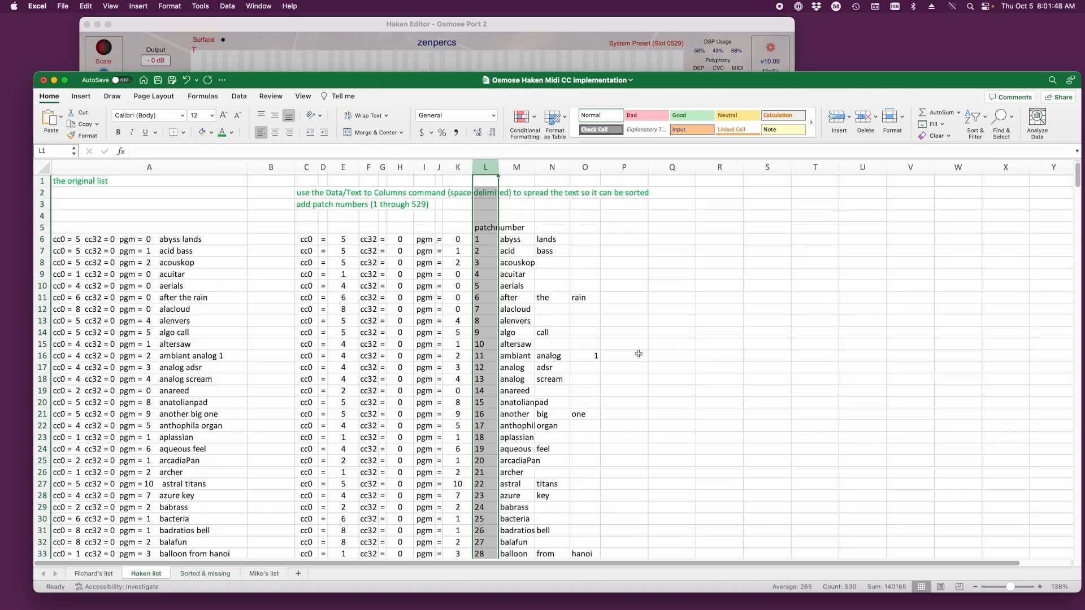
click(204, 574)
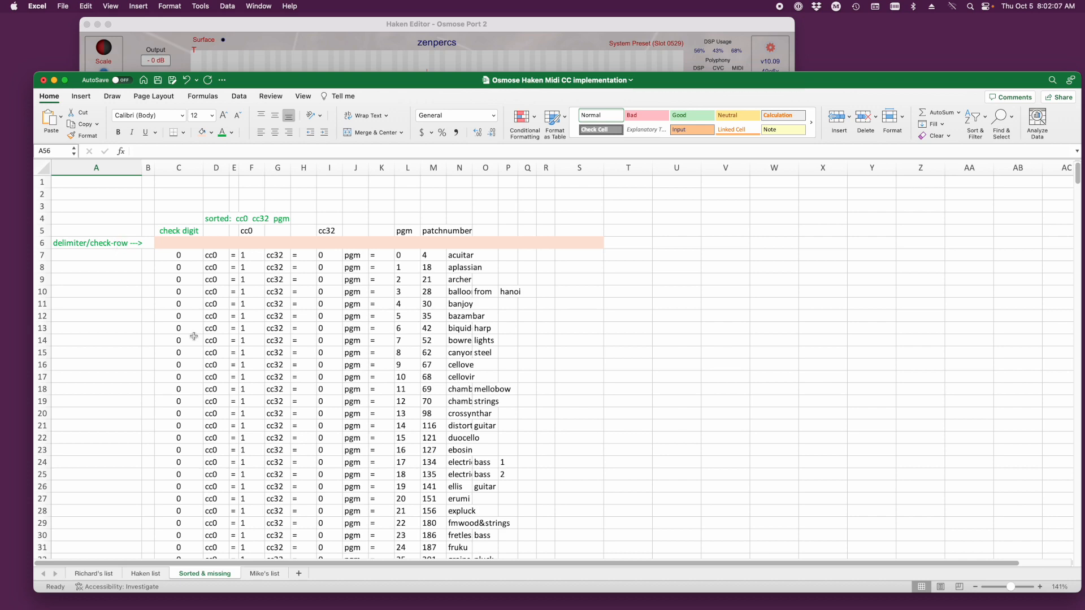
scroll(192, 334, down, 12)
scroll(193, 334, down, 1)
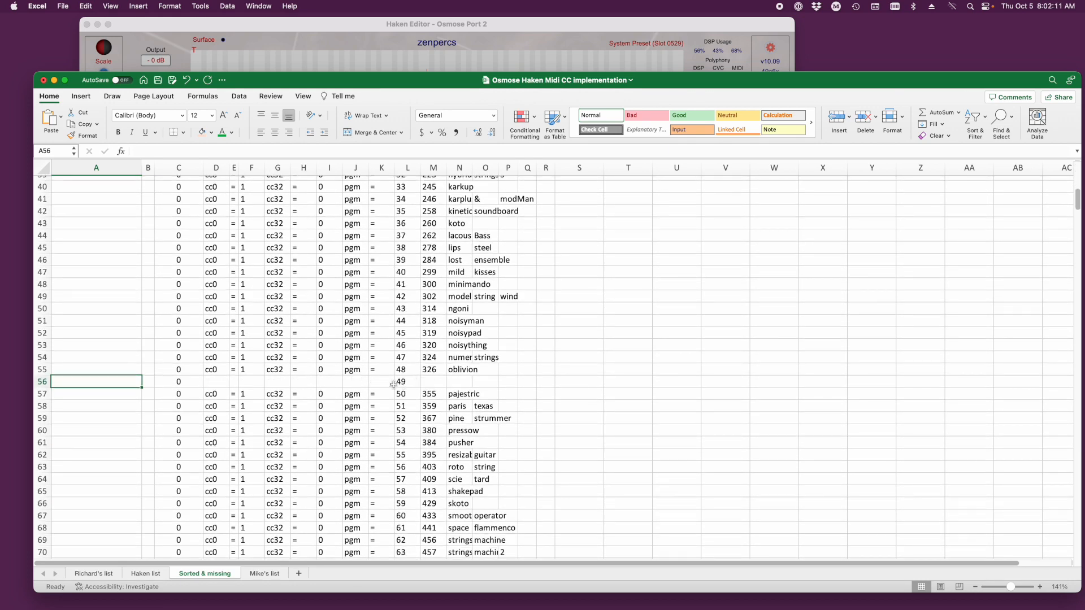
scroll(351, 376, down, 12)
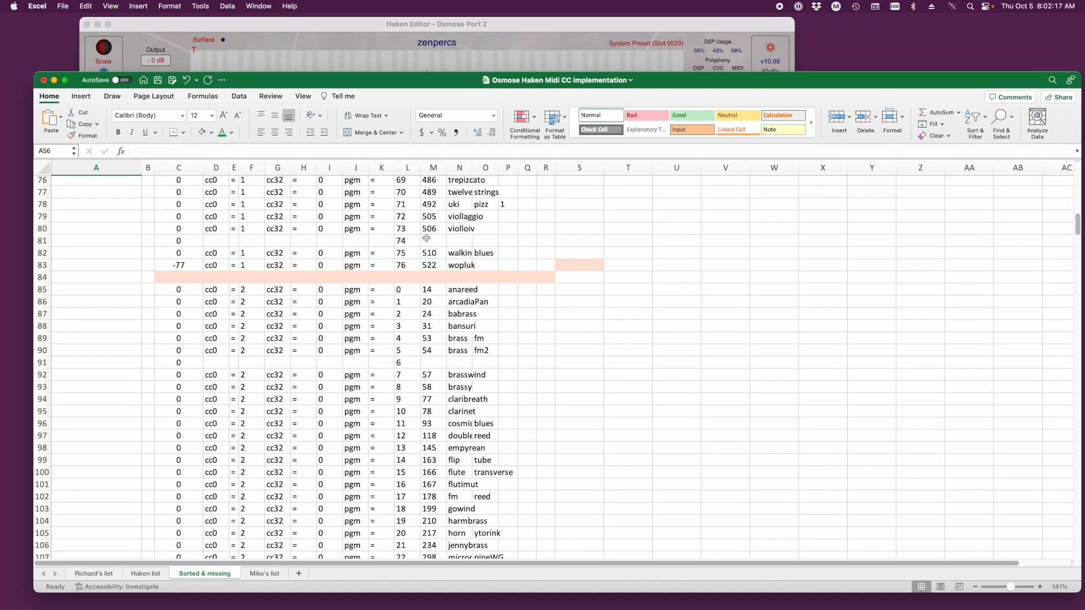
scroll(254, 346, down, 3)
scroll(272, 321, down, 8)
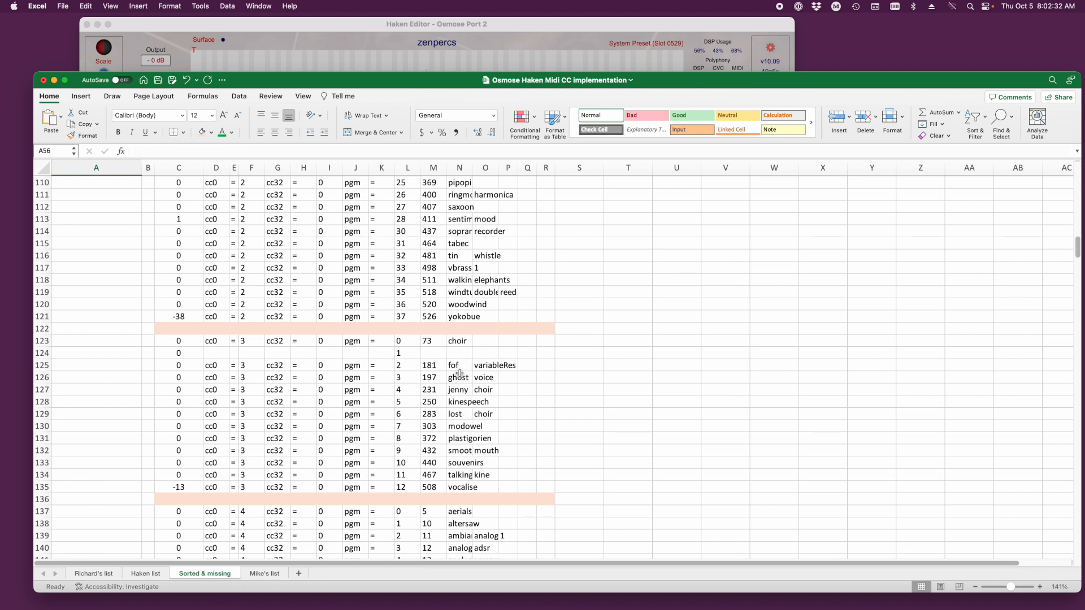
- Try moving the patch names from fof to vocalise in N125:O135 up one row, and undo the move
drag(458, 366, 489, 474)
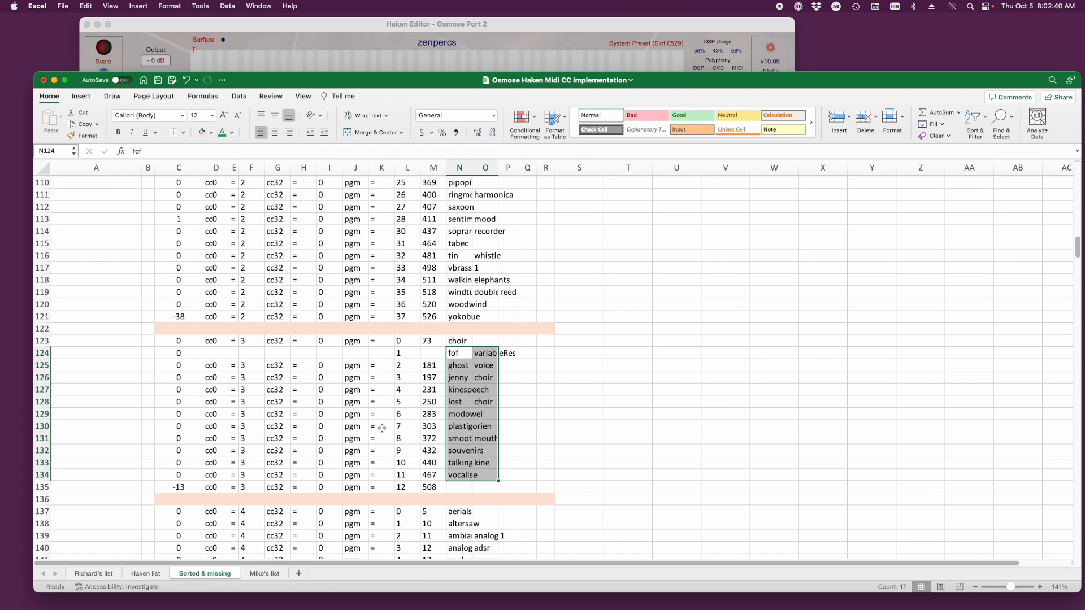
click(399, 353)
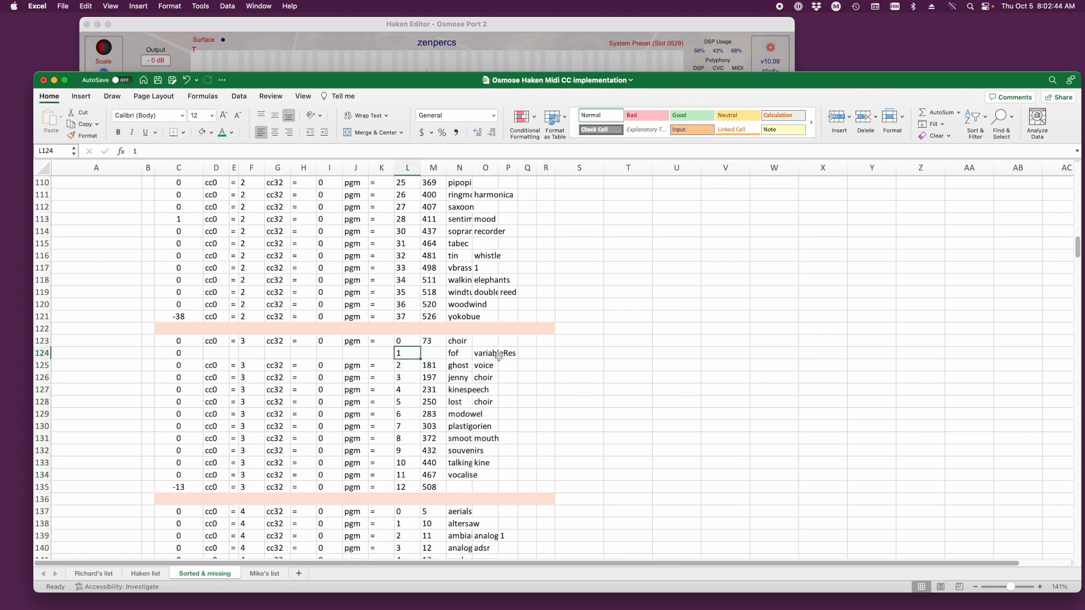
click(396, 368)
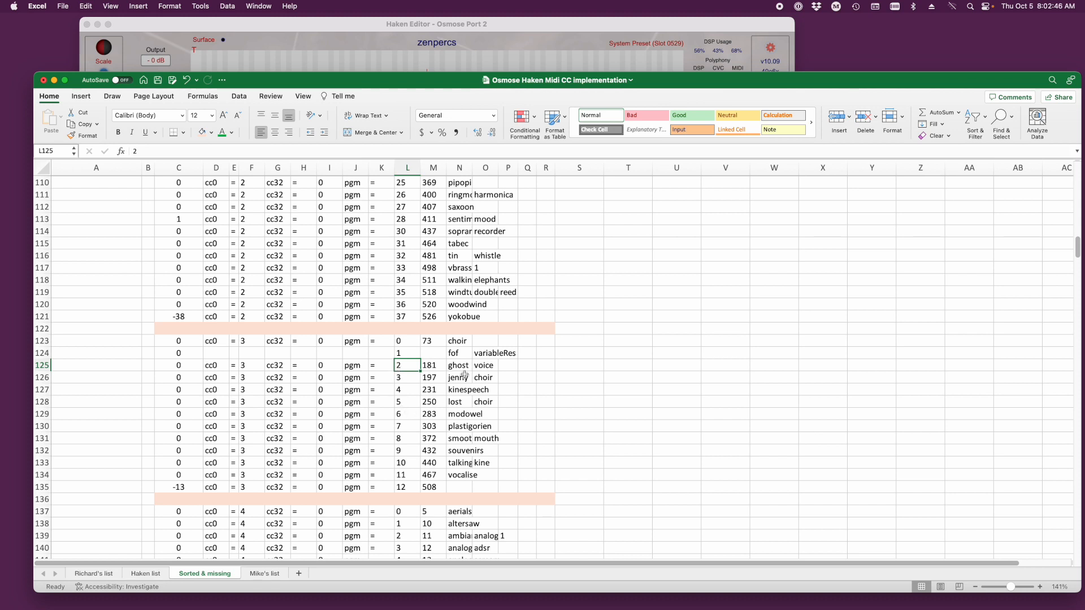
key(super+z)
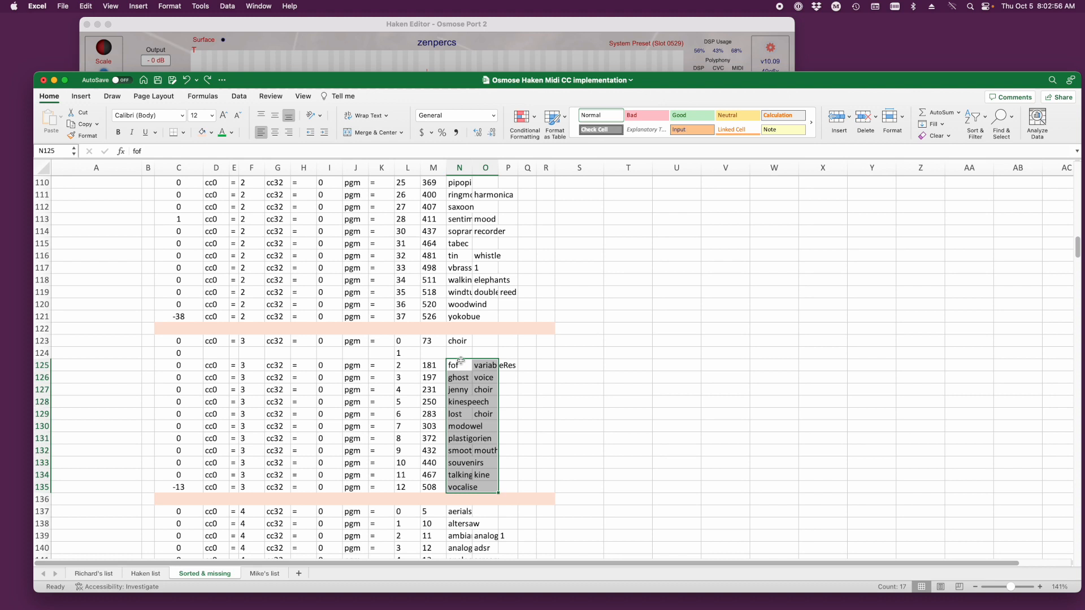
drag(460, 360, 460, 349)
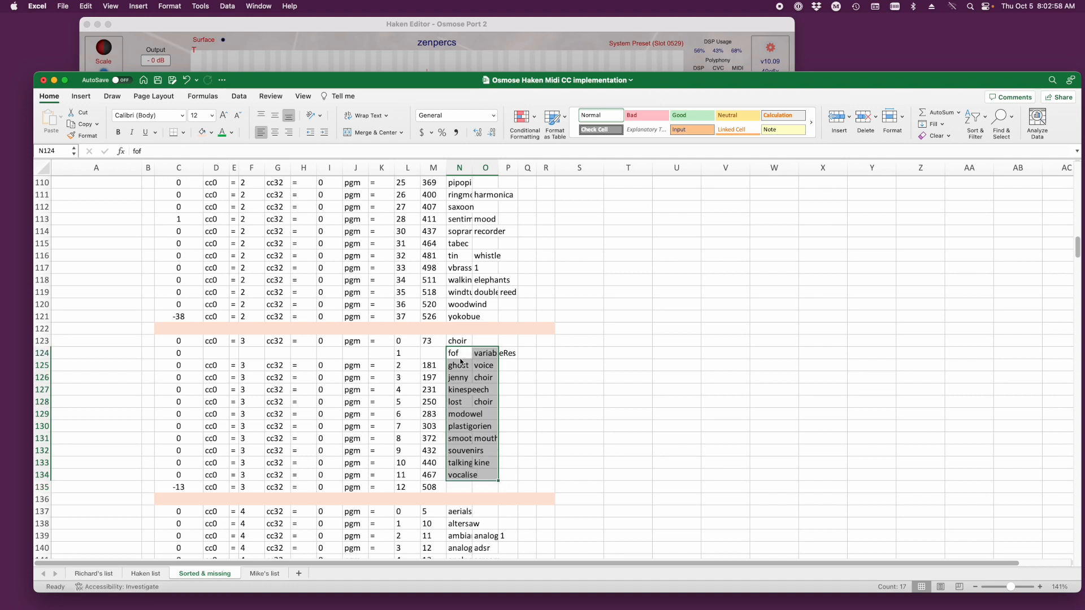
scroll(455, 479, down, 2)
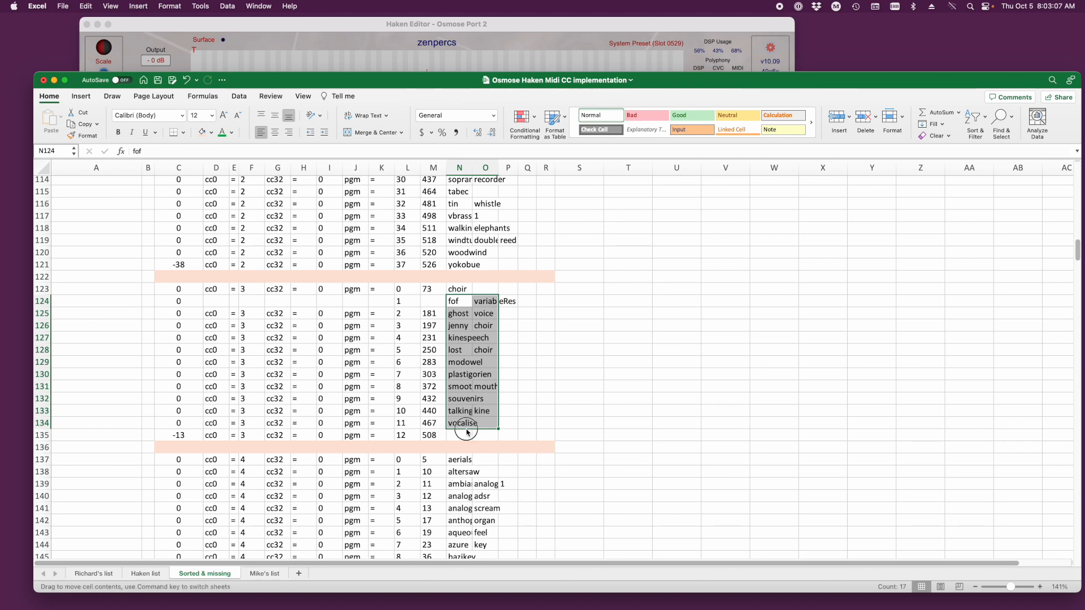
key(super+z)
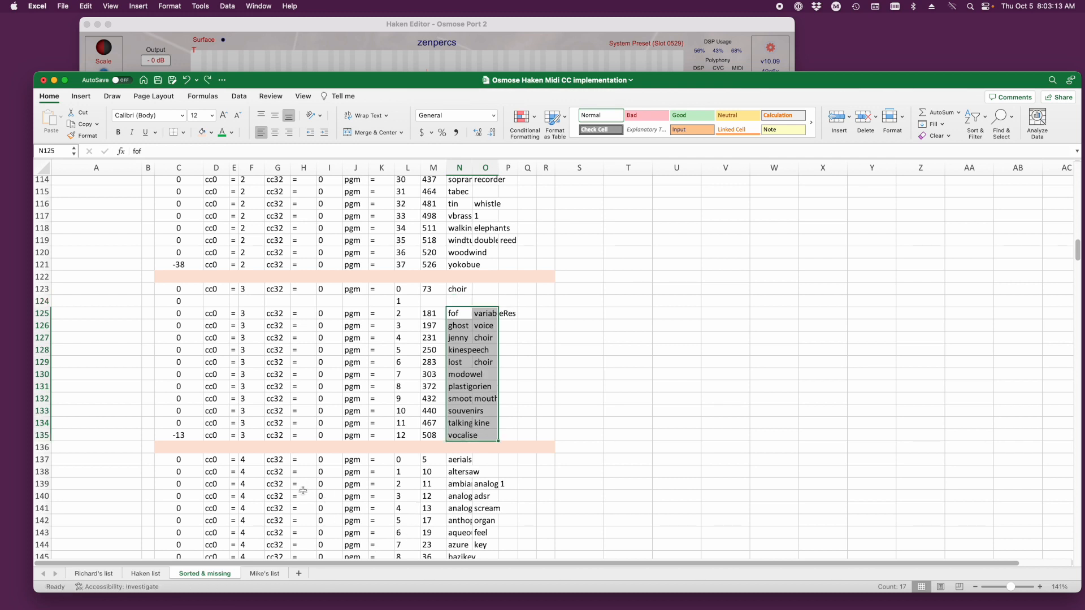
- Open the sheet after Sorted & missing and compare the pajestric row in both lists, including the note in AL55
click(261, 574)
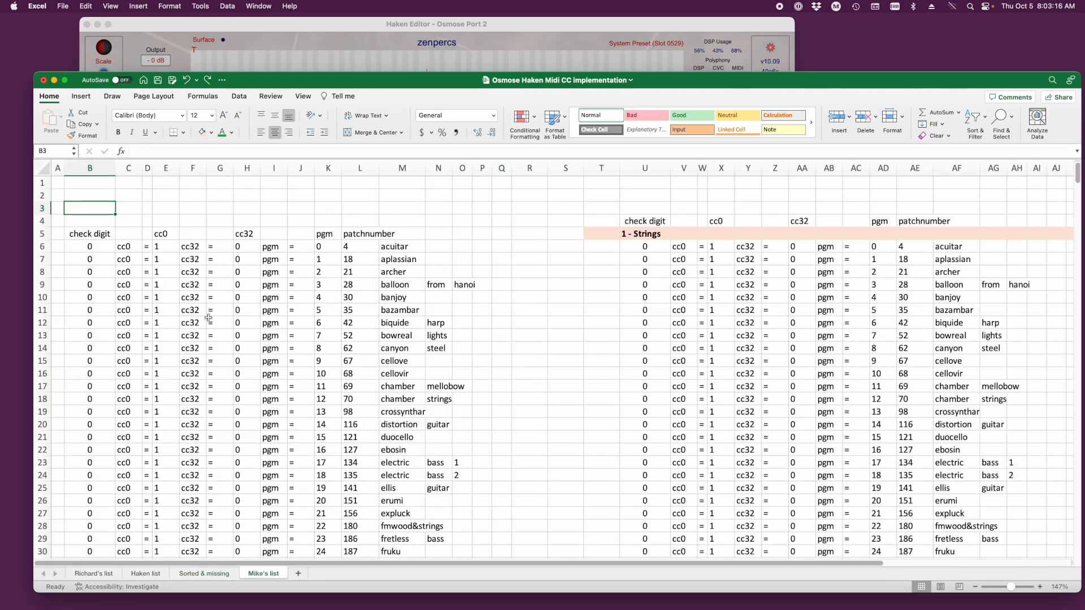
scroll(197, 323, down, 10)
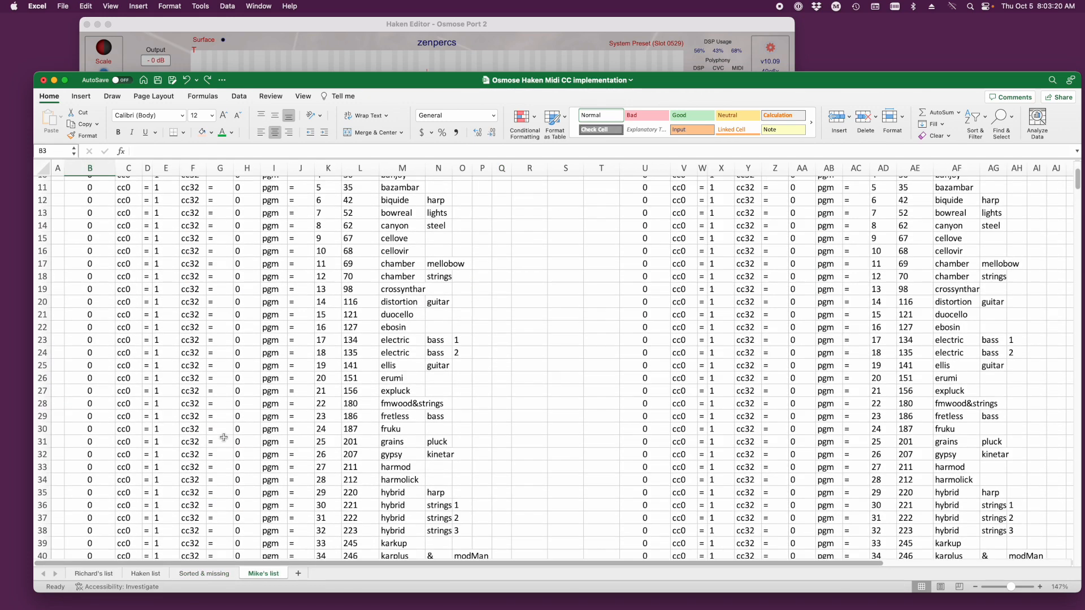
click(211, 573)
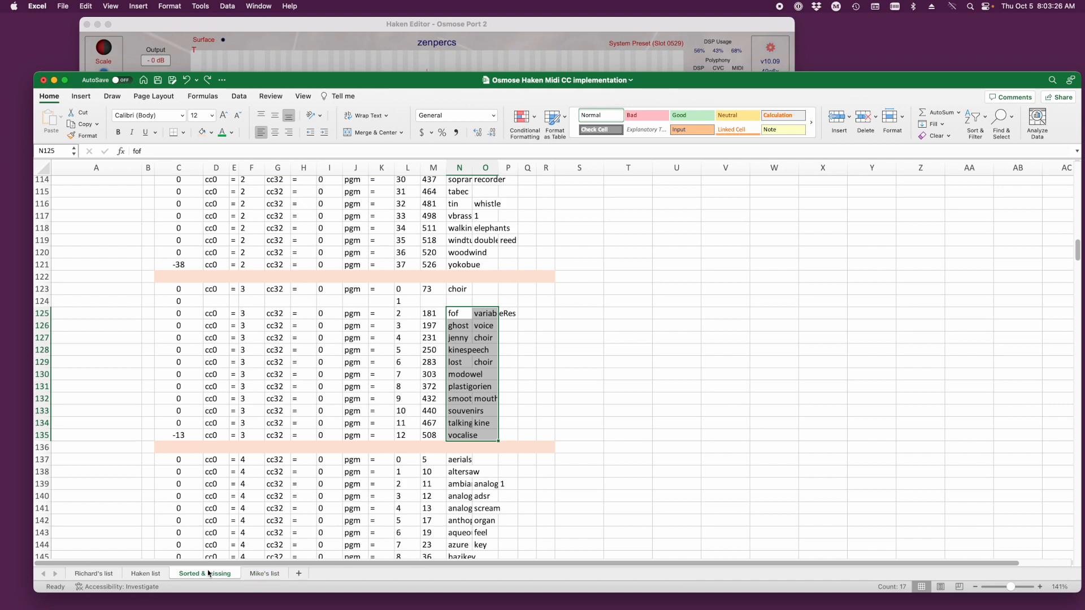
click(258, 573)
click(237, 395)
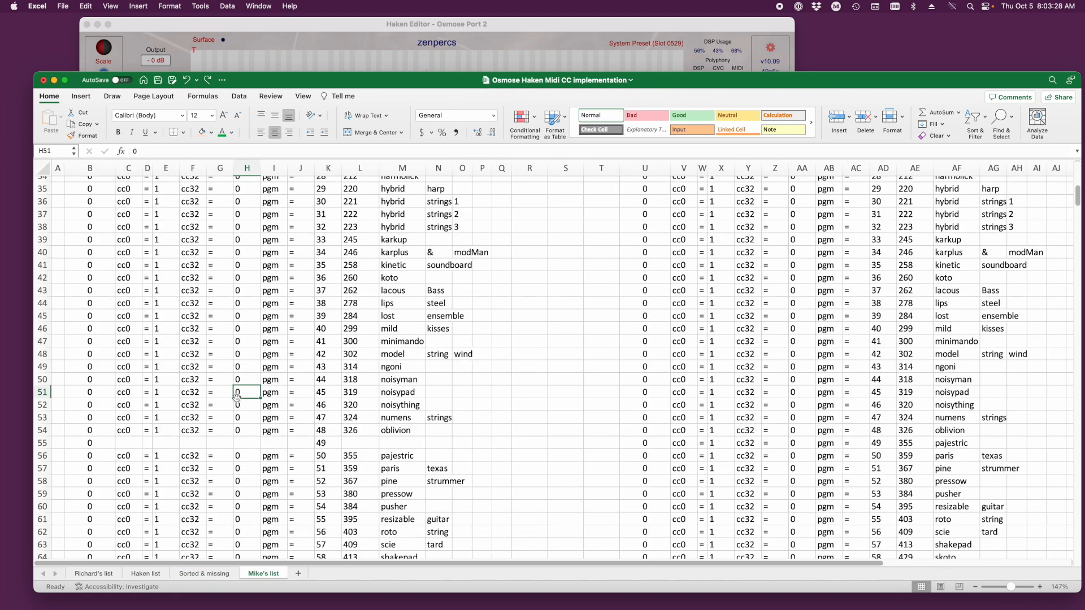
click(404, 456)
scroll(404, 456, right, 4)
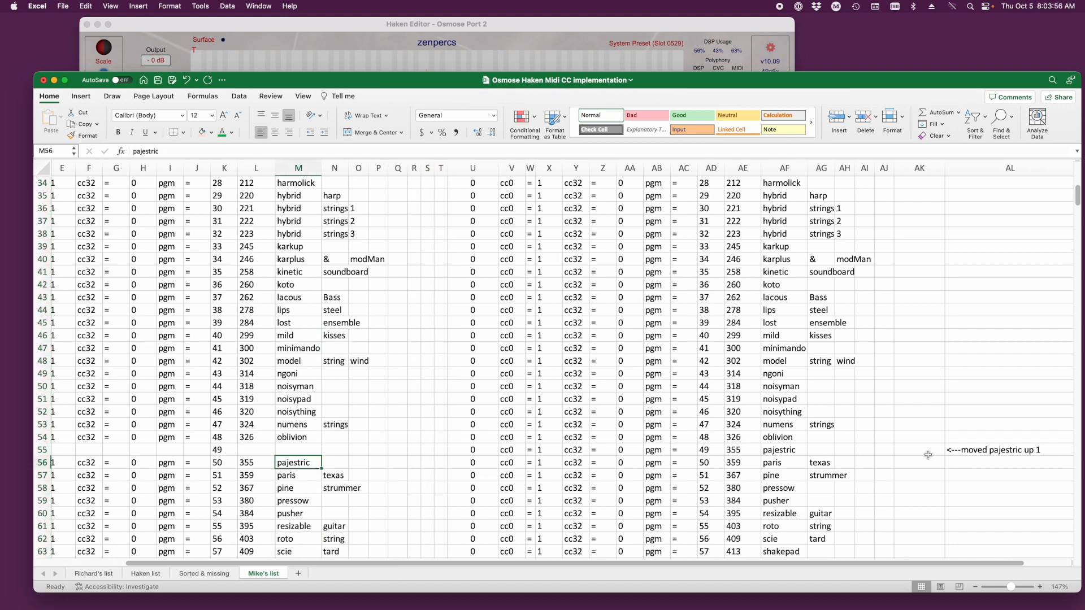
click(955, 454)
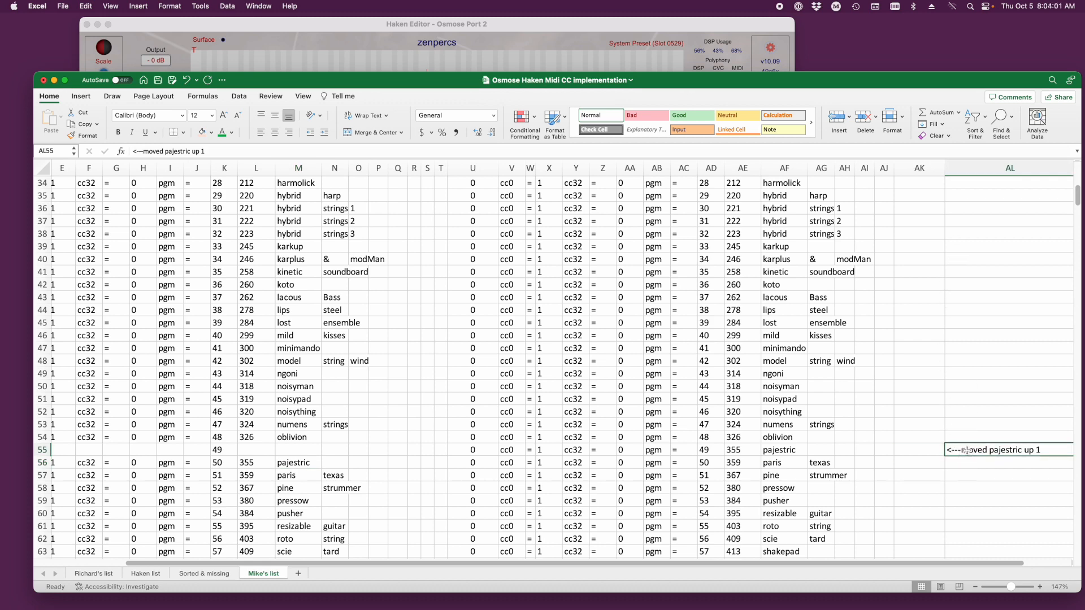
- Compare both lists at the end of the Strings group and select program numbers 75 and 76 in K81:K82
scroll(602, 468, down, 7)
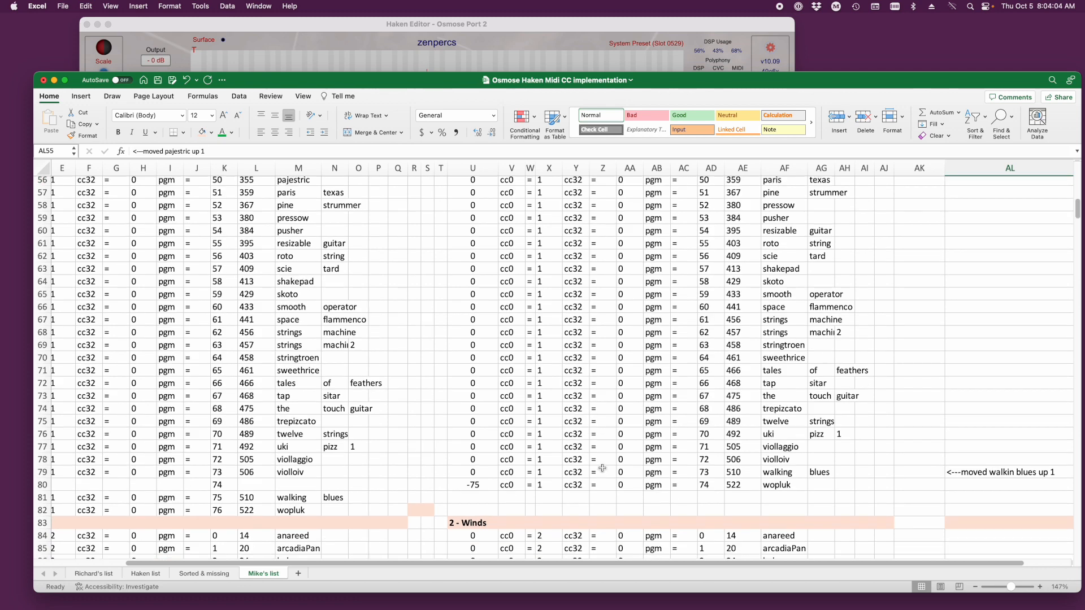
scroll(602, 468, down, 2)
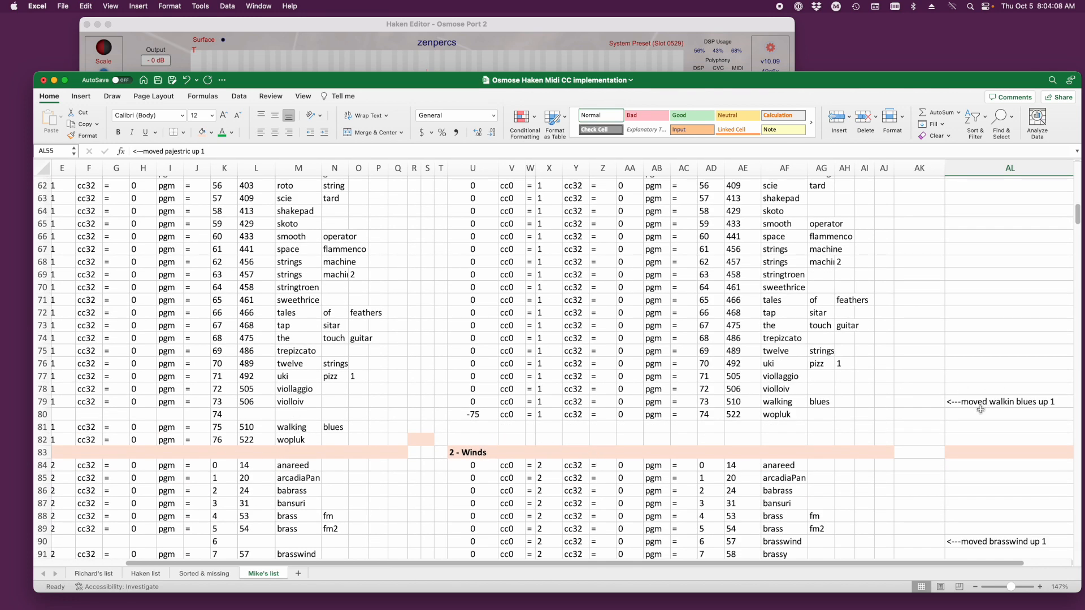
drag(215, 428, 217, 438)
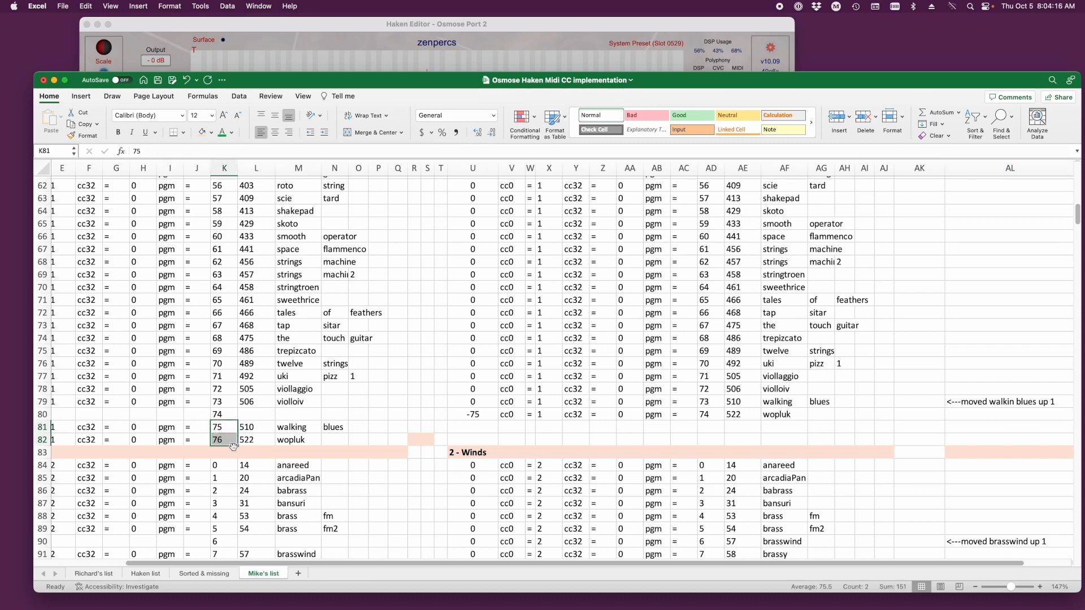
- Select cell AD81 below the end of the Strings group and compare both lists through the Winds and Vocal groups
click(710, 439)
click(707, 429)
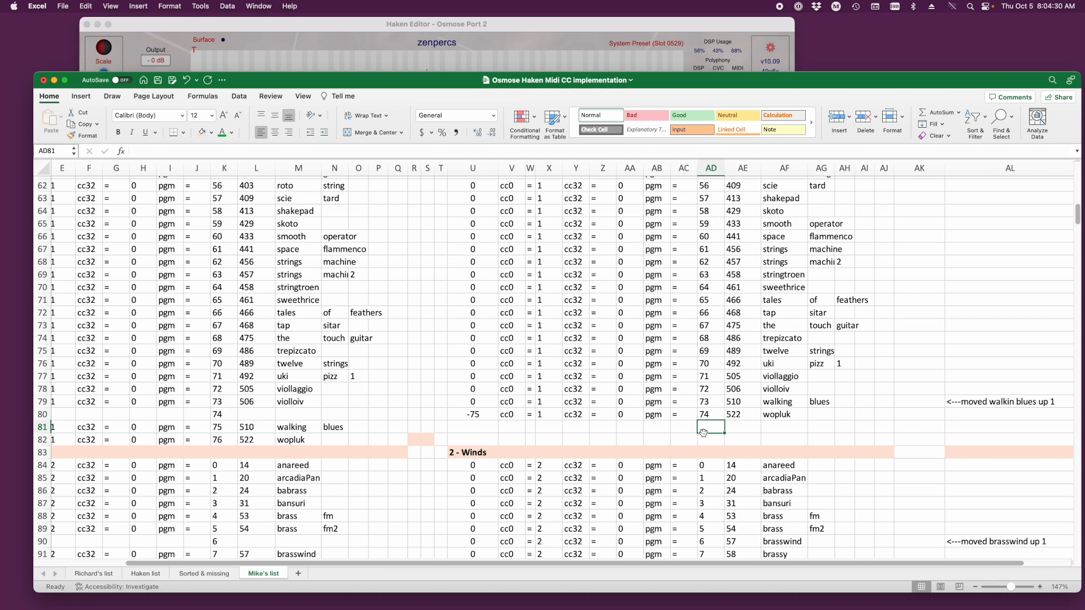
scroll(703, 433, down, 3)
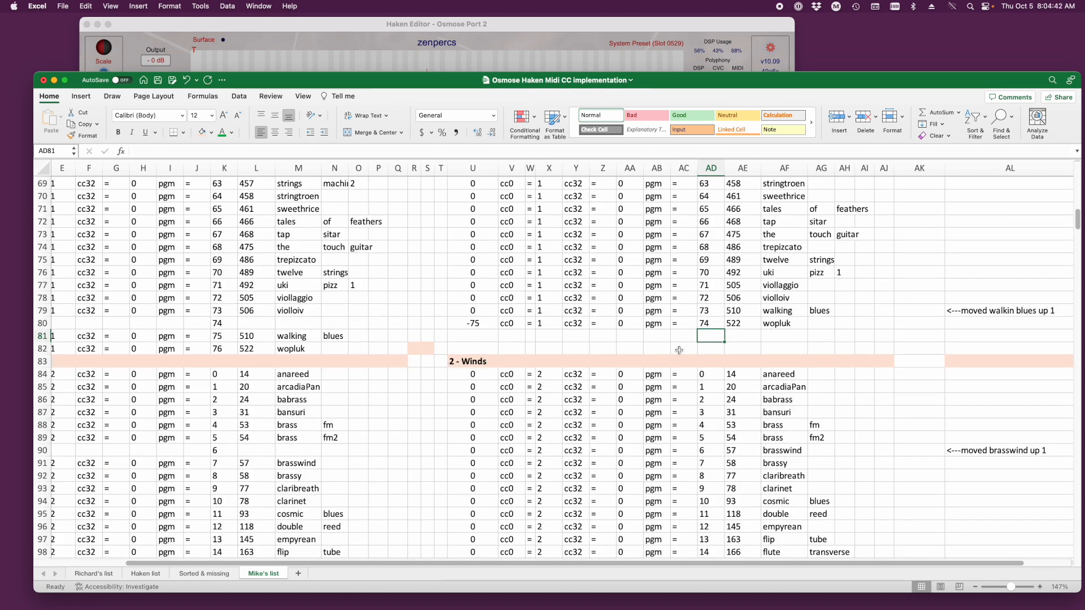
scroll(489, 440, down, 5)
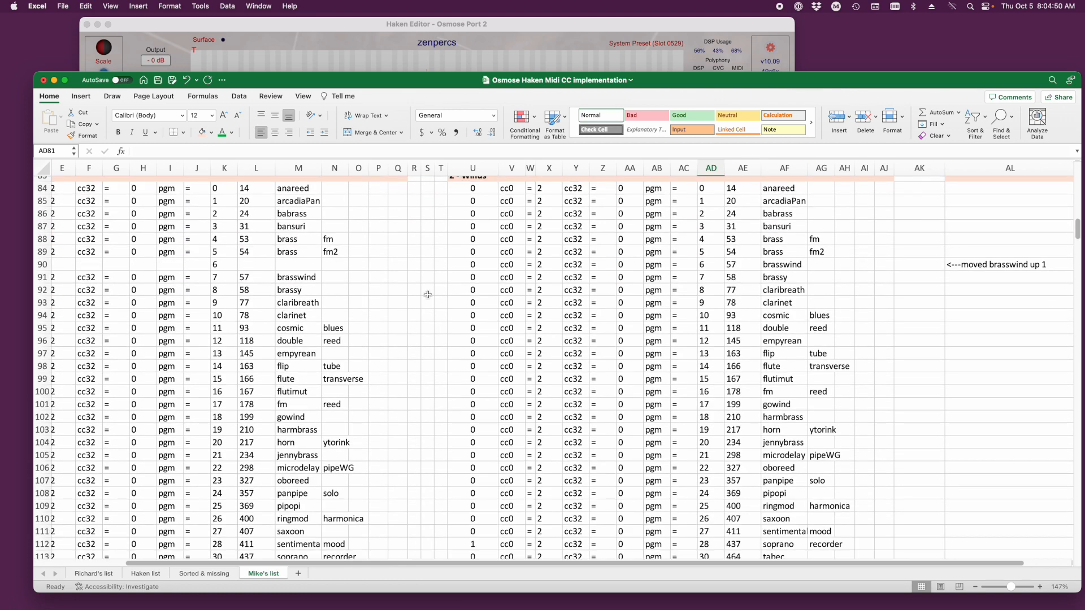
scroll(308, 314, down, 6)
scroll(355, 361, down, 10)
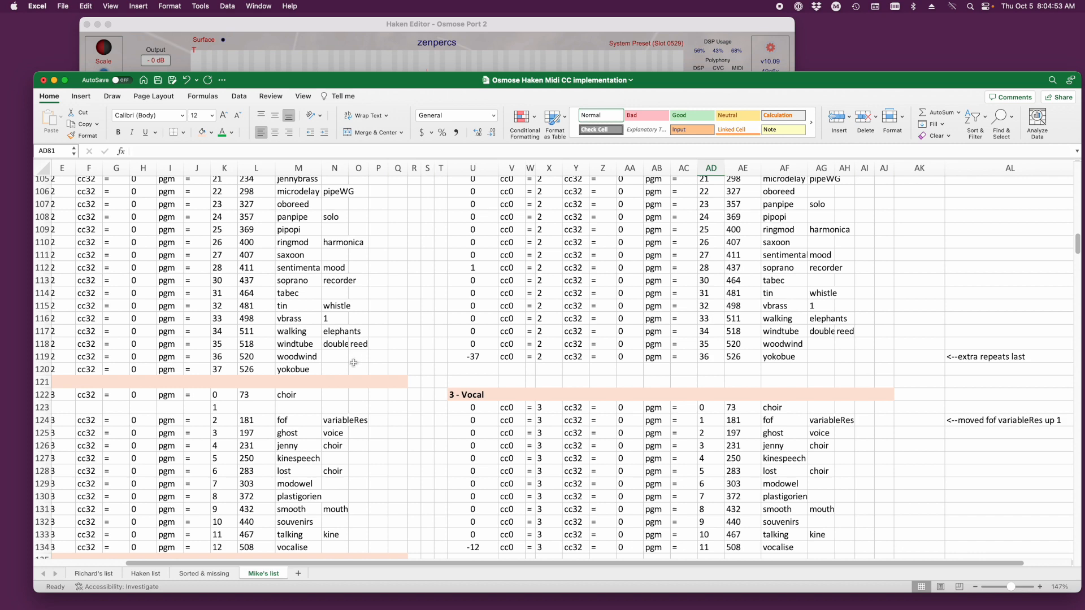
- Compare both lists through the cc0 = 4 Keyboard group, examining the gaps and the notes in column AL
scroll(288, 410, down, 1)
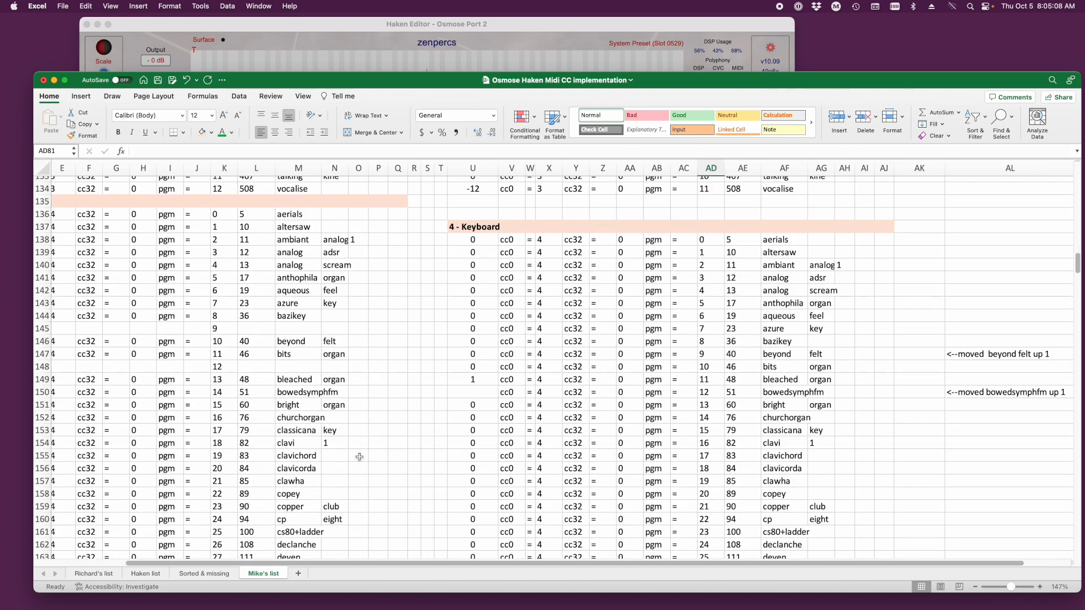
scroll(824, 377, down, 14)
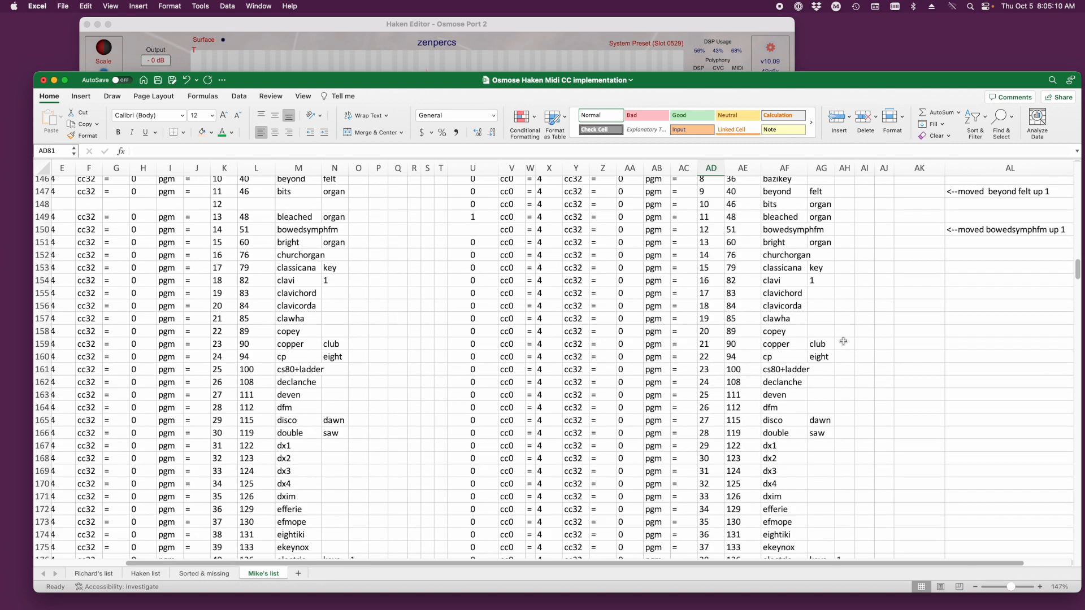
scroll(853, 333, down, 10)
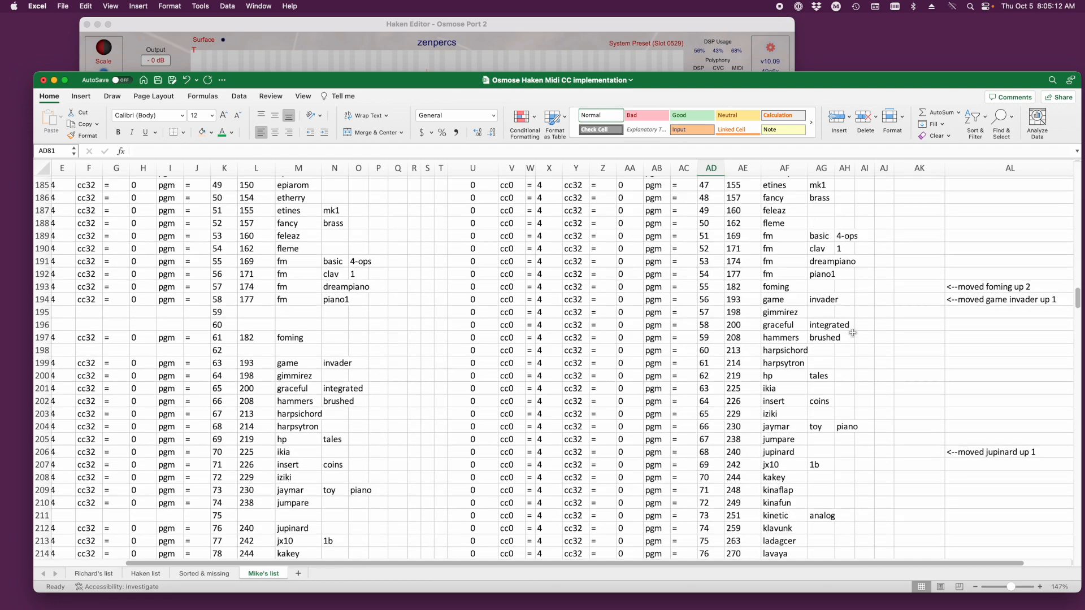
scroll(852, 334, down, 6)
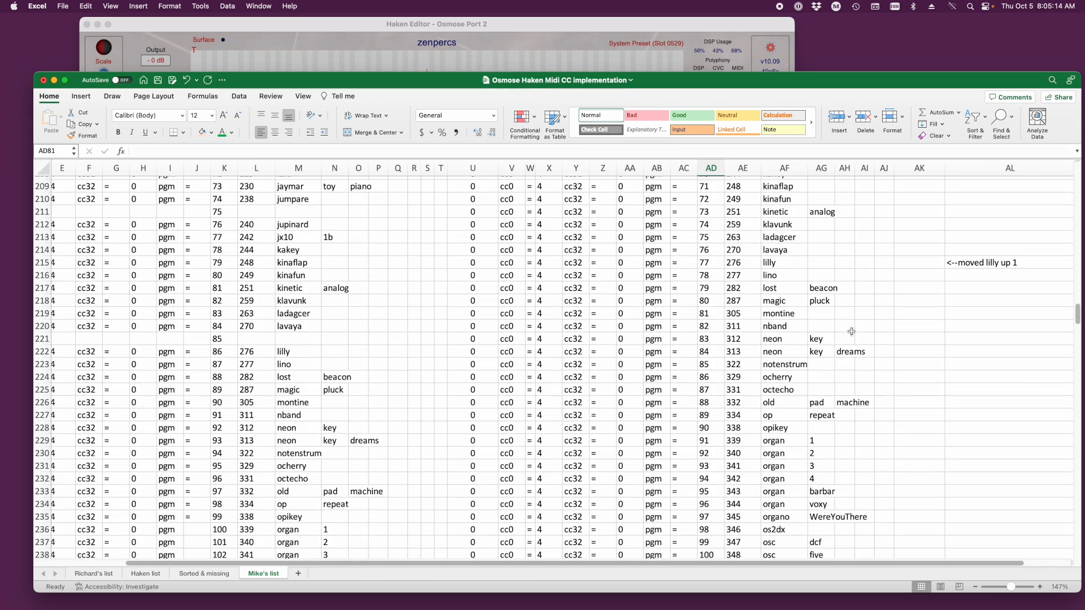
scroll(851, 331, down, 6)
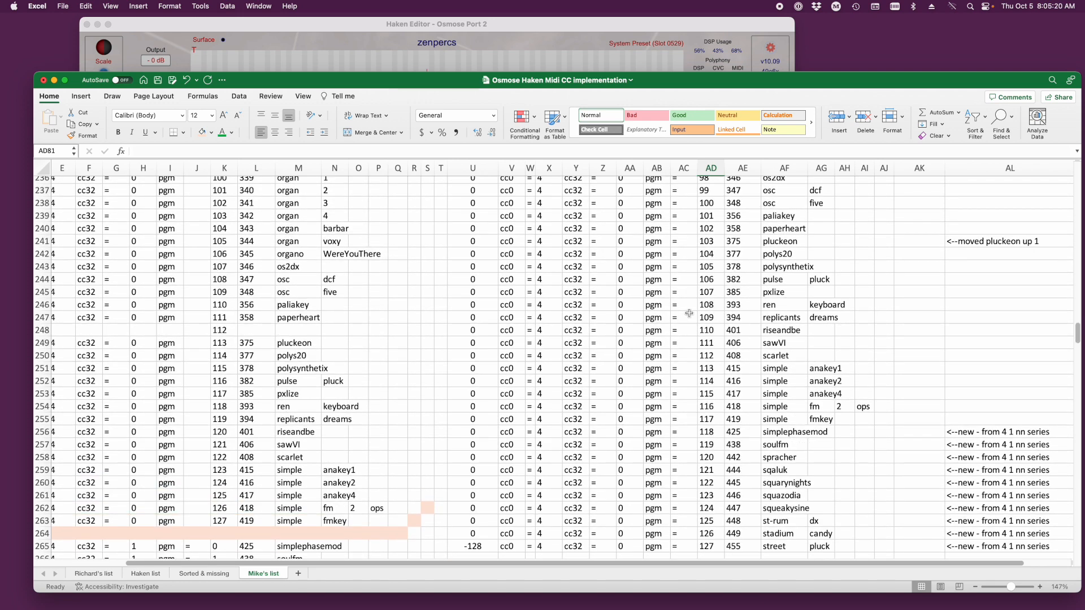
- Select the presets simplephasemod to street in AF256:AF265 and compare them with their original rows in M265:M274
click(706, 308)
scroll(753, 329, down, 3)
scroll(753, 328, down, 3)
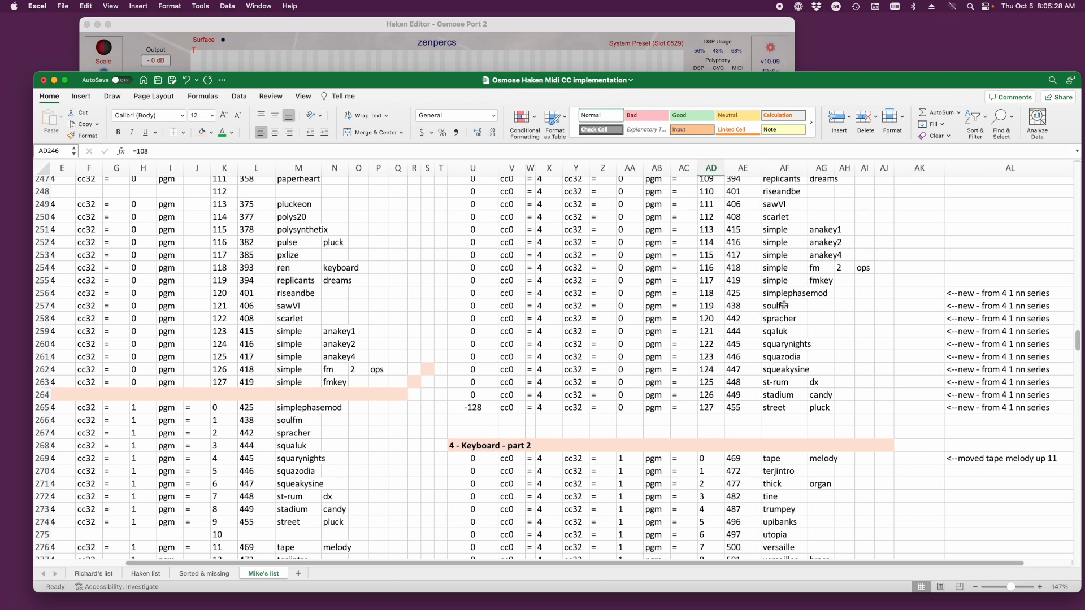
drag(773, 292, 771, 410)
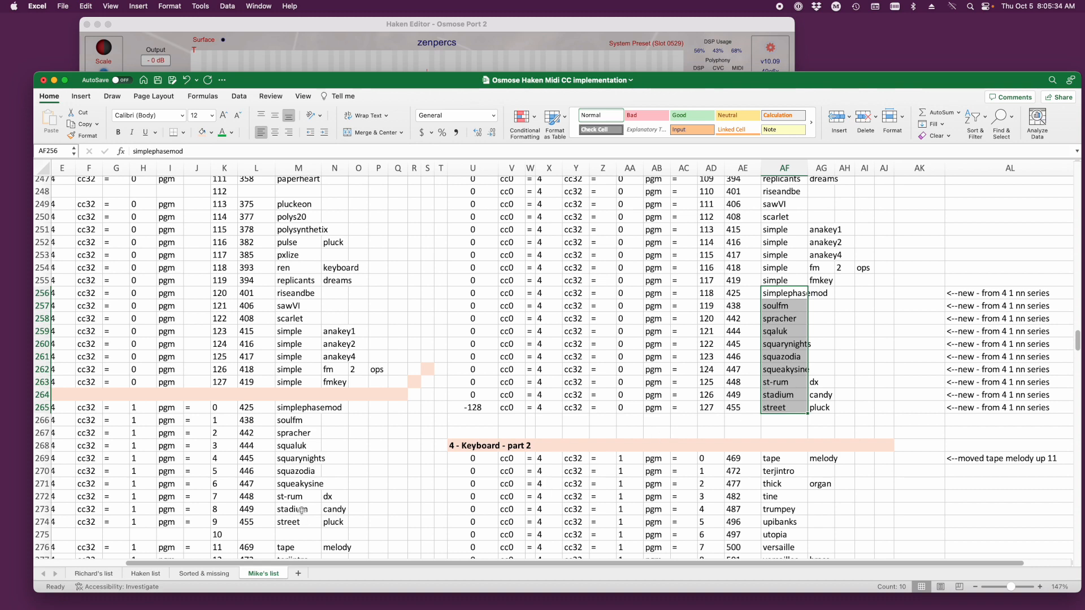
drag(296, 407, 283, 521)
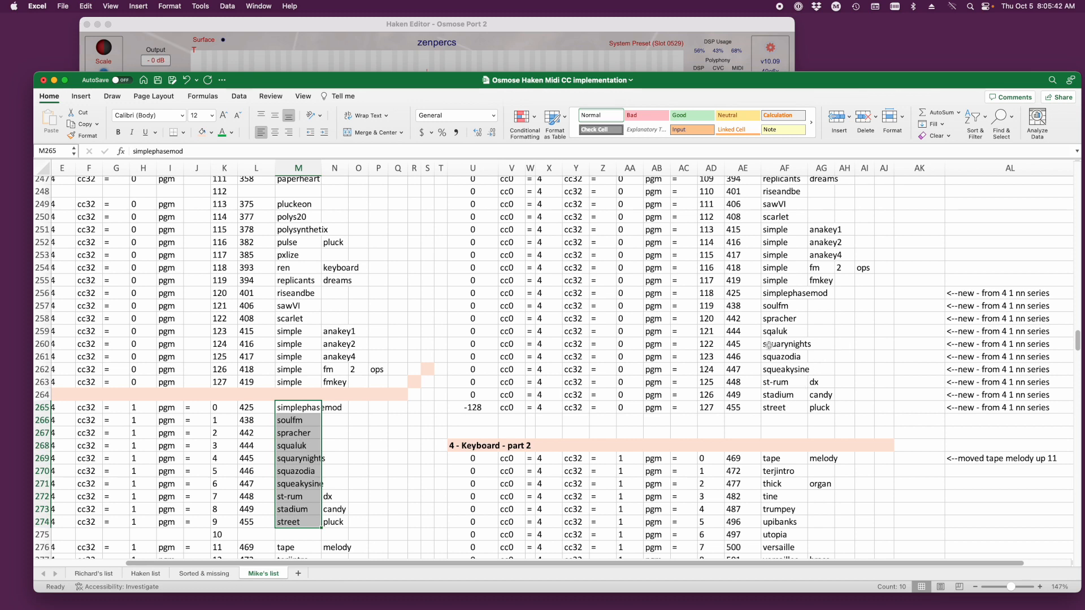
scroll(752, 356, down, 3)
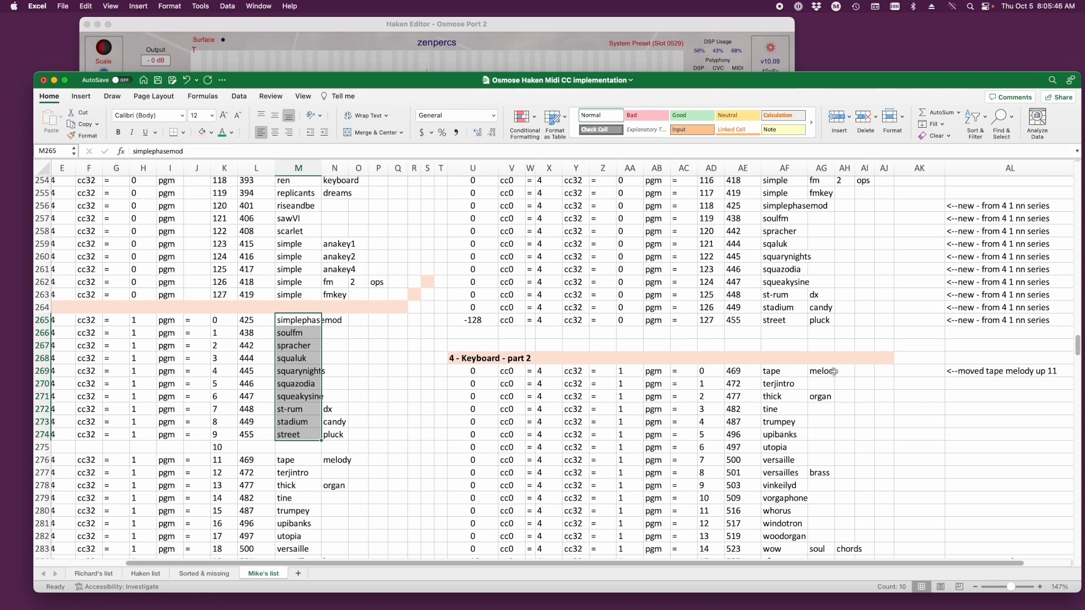
- Compare both lists around the end of the Classic group and its part 2, including the notes on new and moved presets
scroll(726, 325, down, 10)
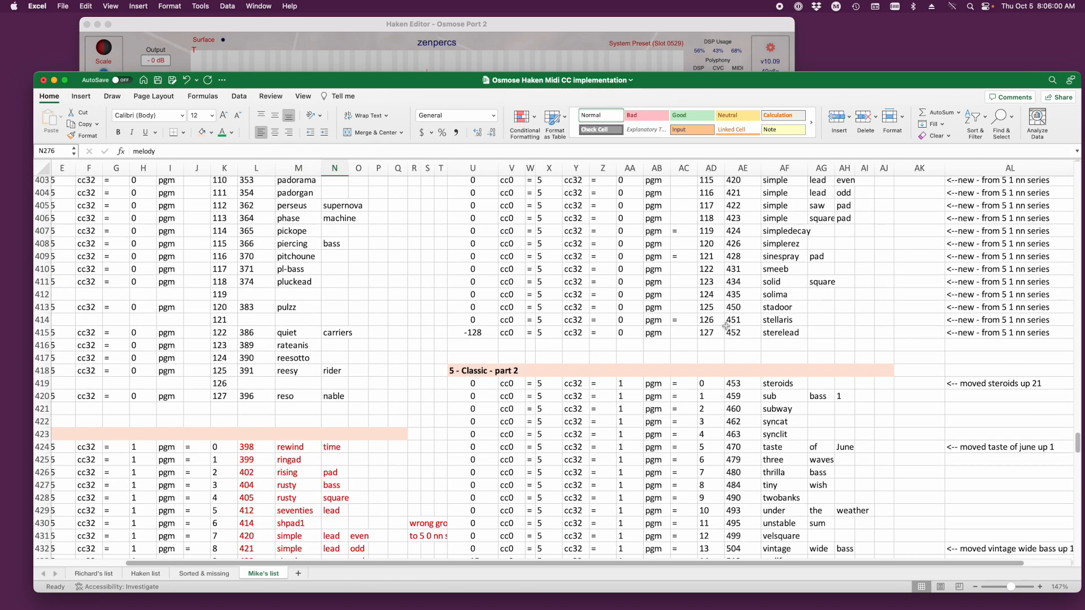
scroll(727, 321, up, 4)
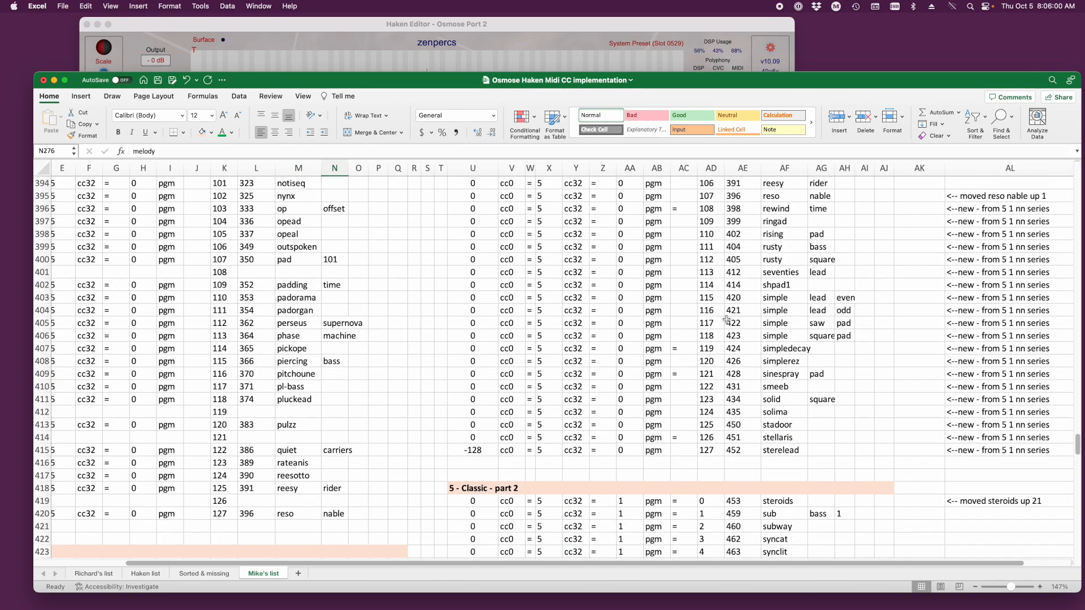
scroll(726, 320, up, 2)
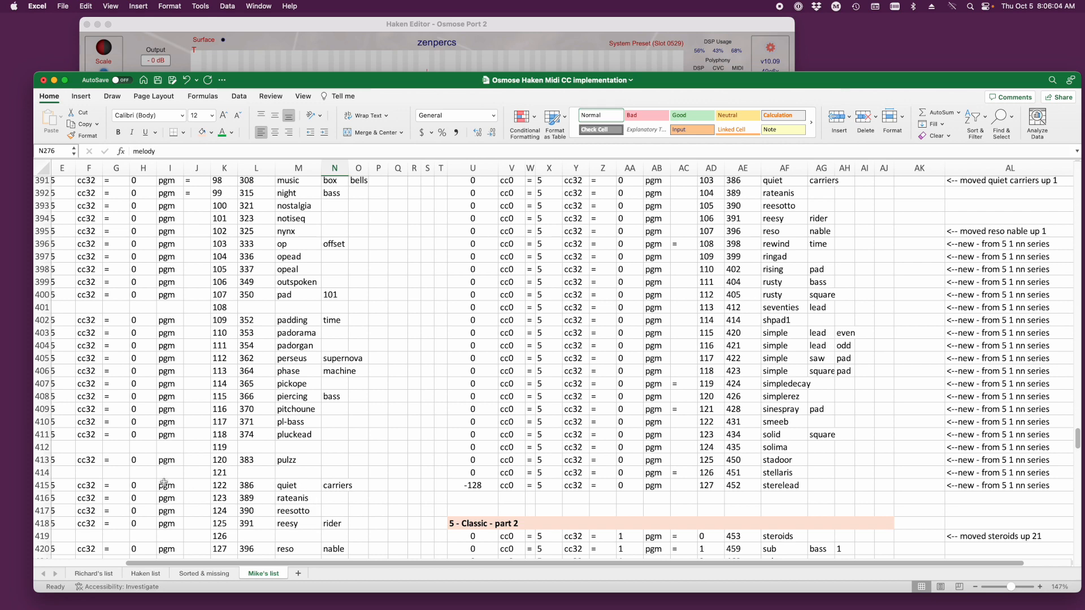
scroll(166, 481, down, 9)
scroll(180, 466, down, 3)
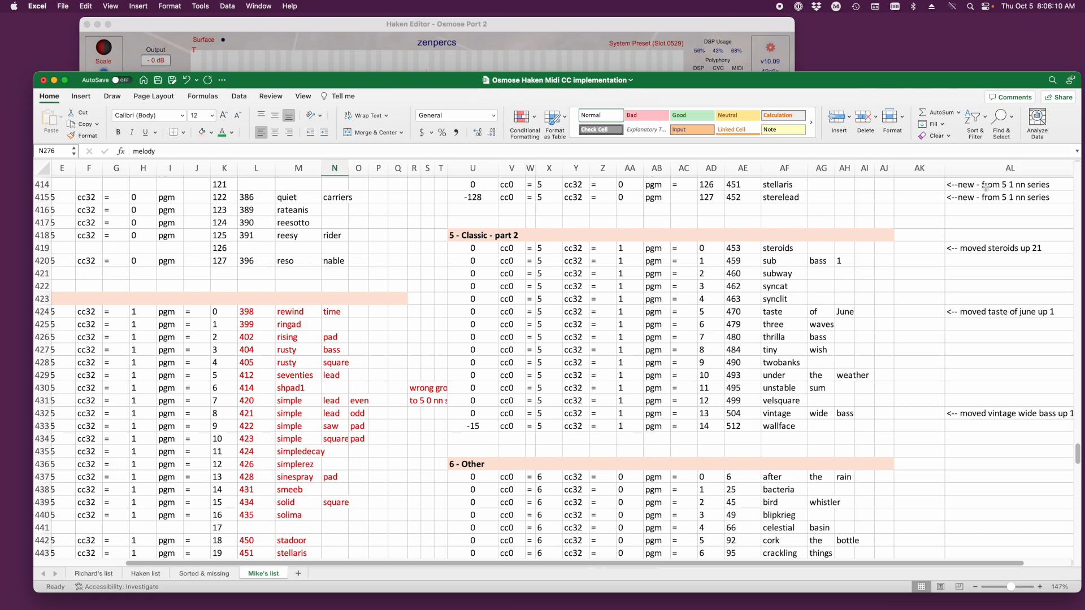
scroll(966, 243, up, 8)
scroll(934, 249, up, 5)
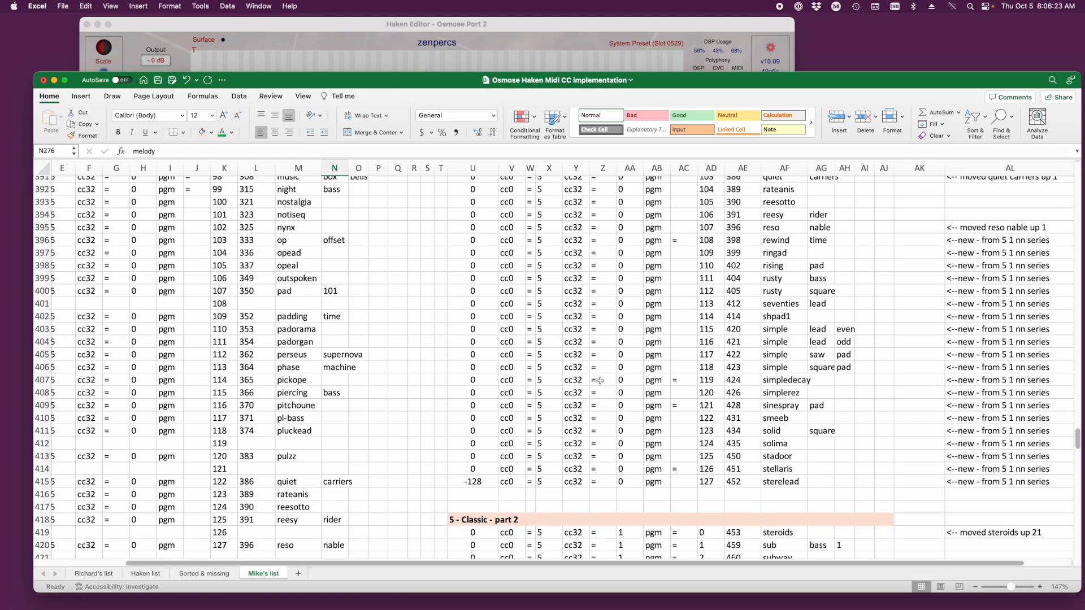
- Examine the gaps and move notes in the earlier Classic rows, and return to the patchnumber heading in AE4
scroll(562, 392, up, 10)
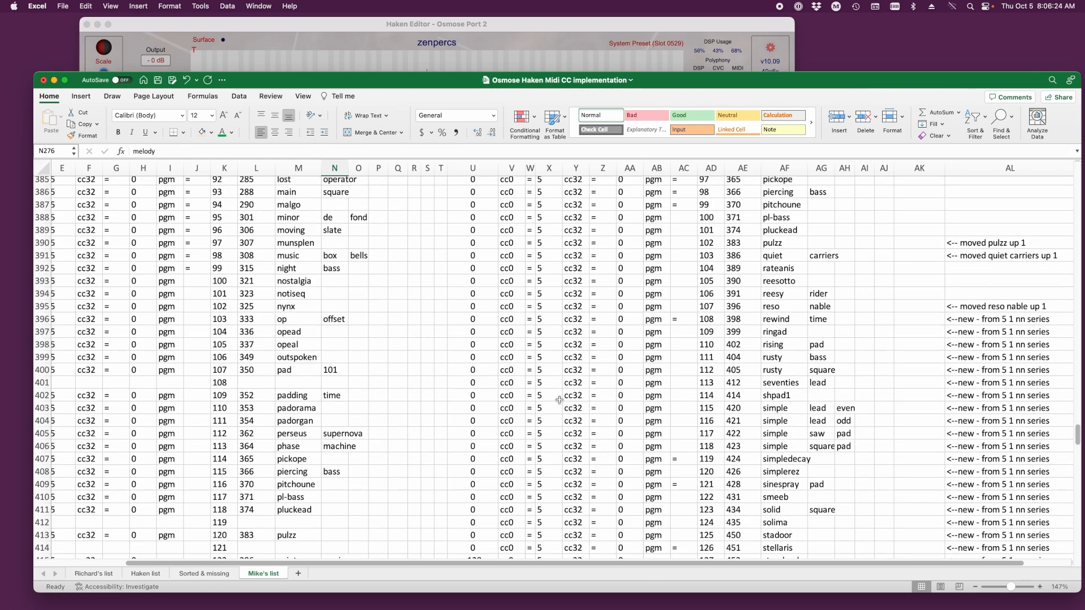
scroll(550, 397, up, 20)
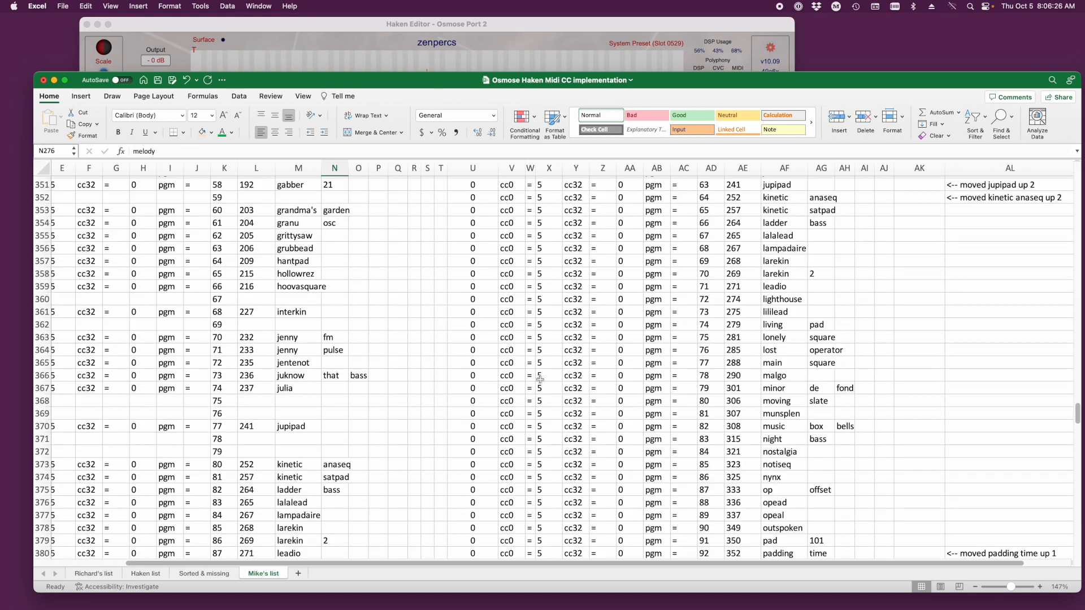
scroll(527, 367, up, 15)
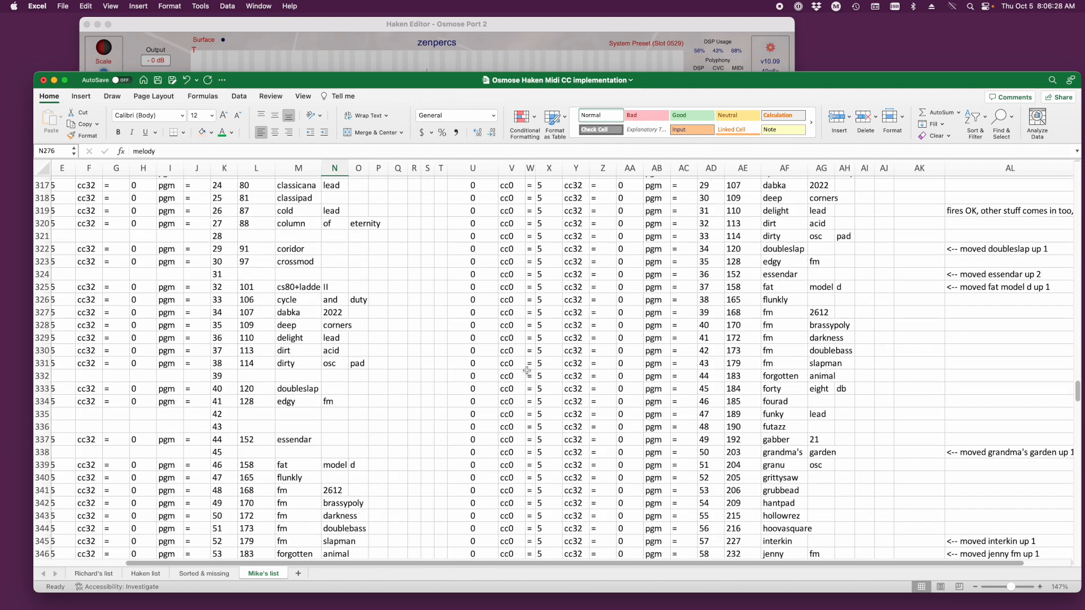
scroll(527, 370, up, 2)
scroll(616, 385, down, 6)
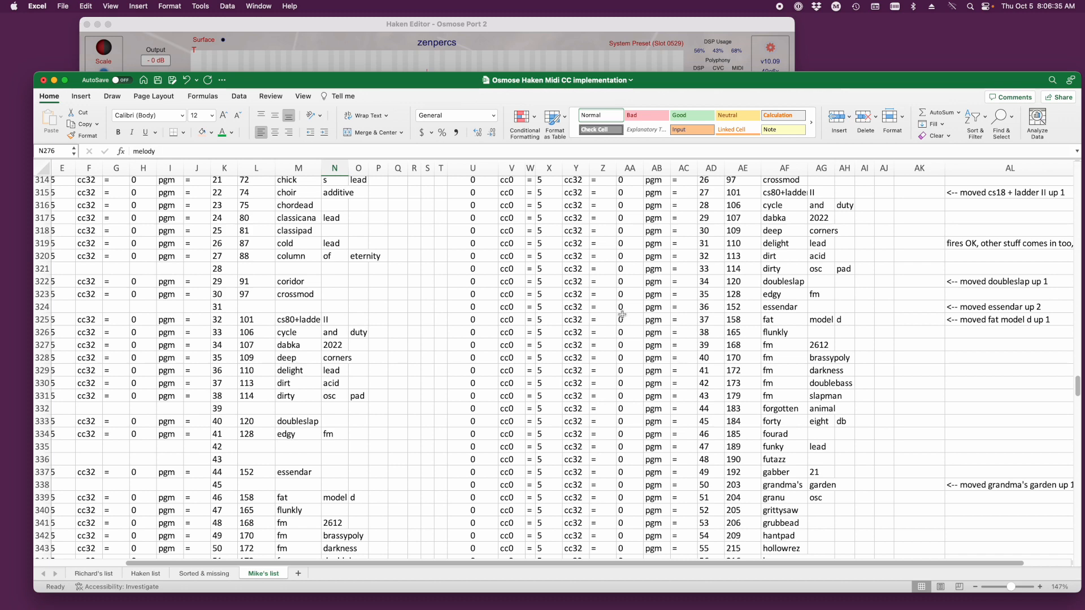
scroll(626, 332, down, 10)
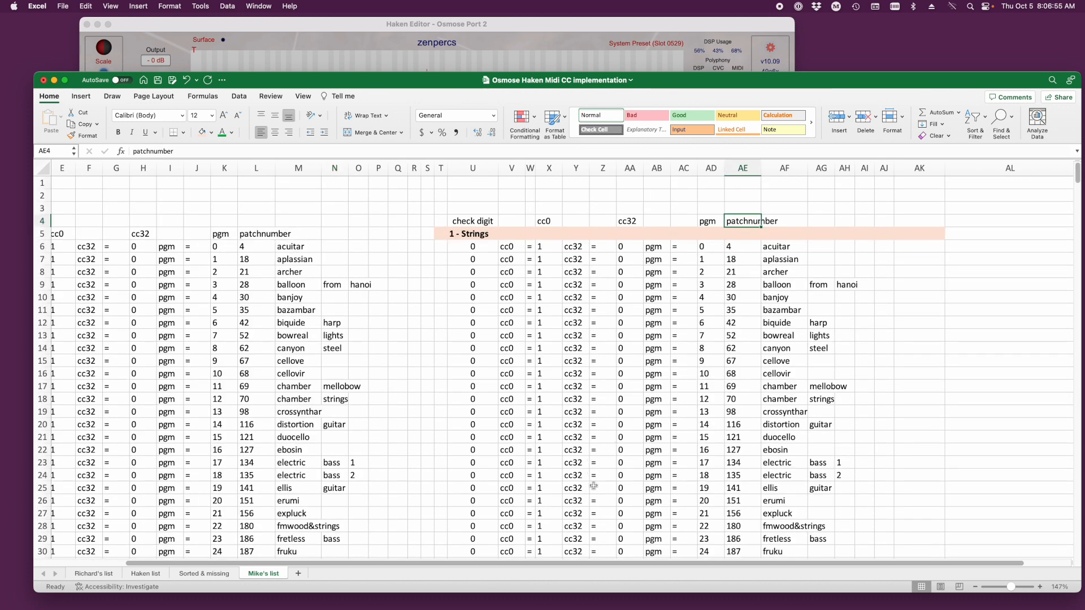
- Switch to Bitfocus Companion and launch its GUI in the browser
mouse_move(588, 608)
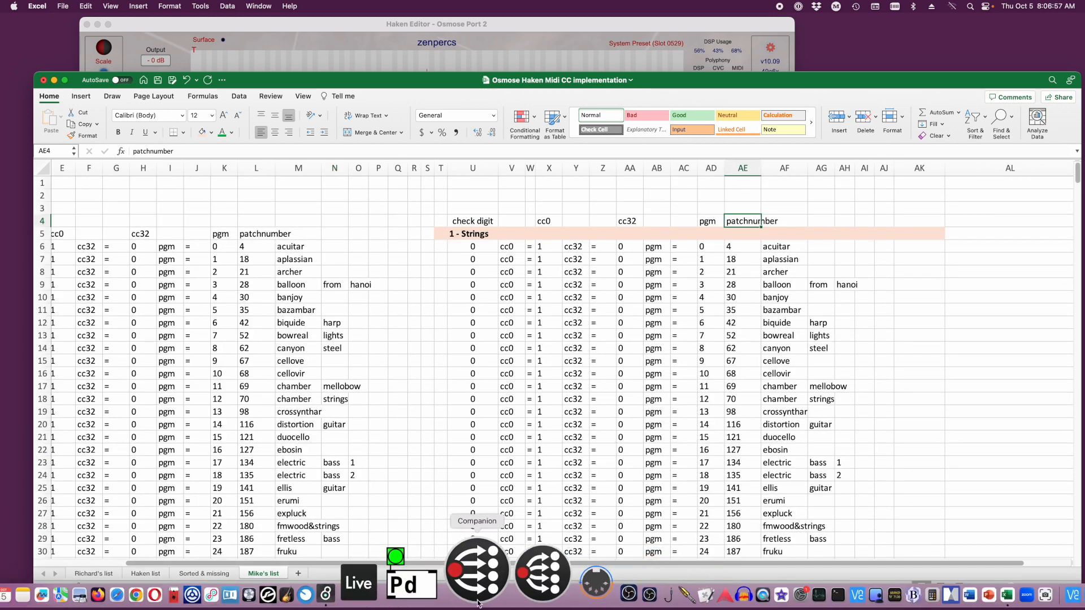
click(477, 599)
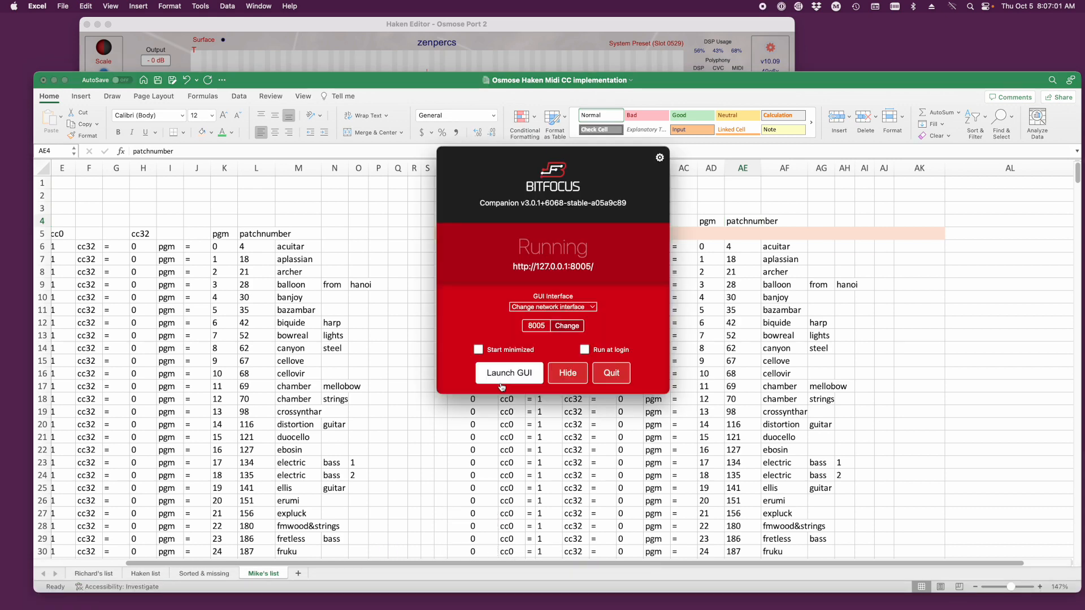
click(506, 374)
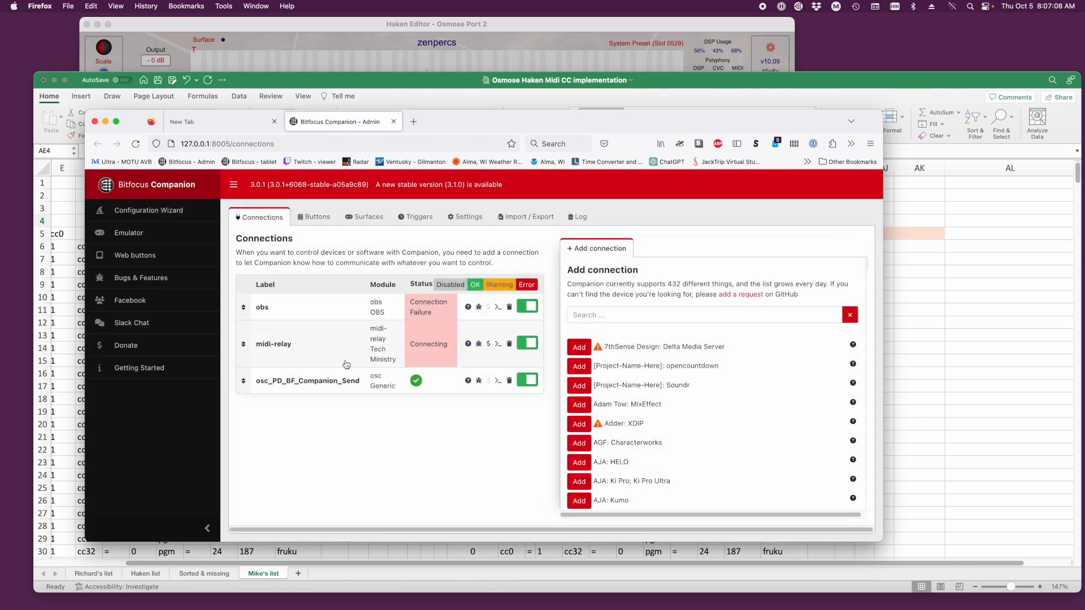
- Open the midi-relay connection's configuration and start the midi-relay application
click(319, 350)
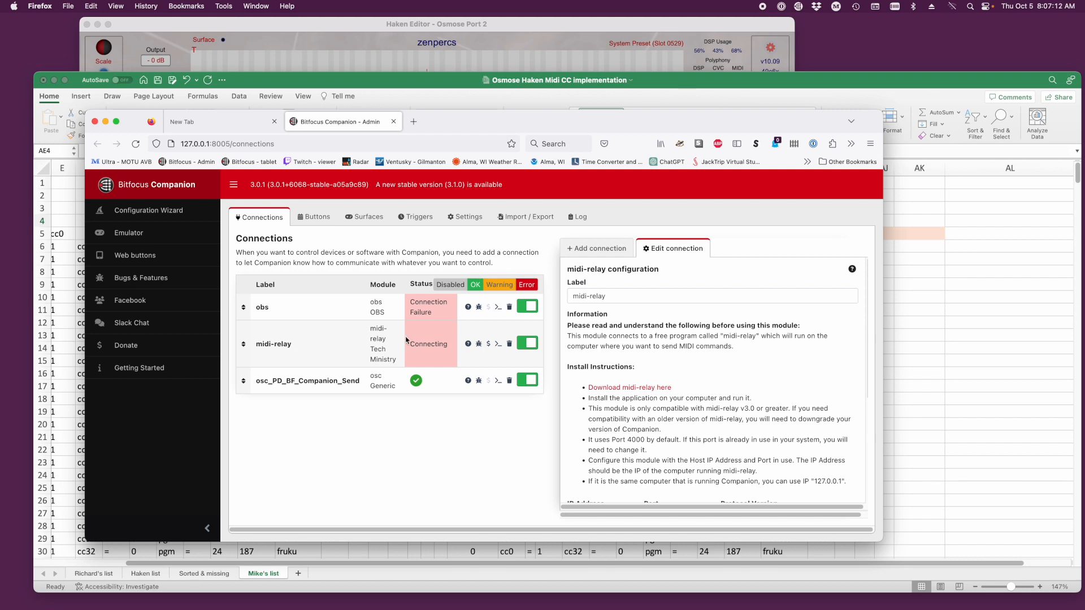
mouse_move(480, 607)
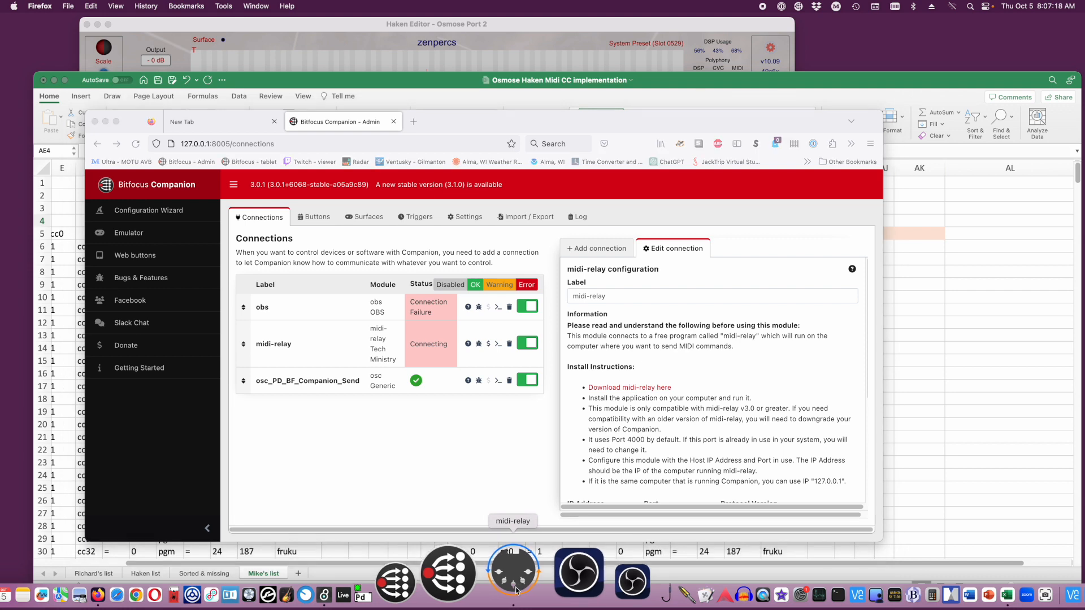
click(515, 591)
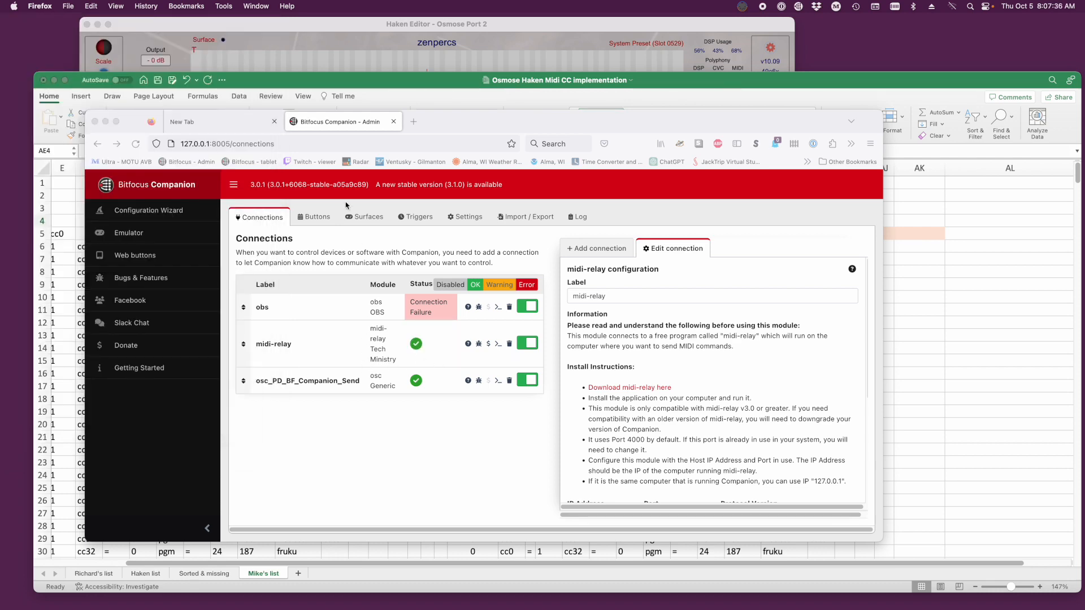
- Go to page 3 of the Companion buttons and open the test button for editing
click(314, 216)
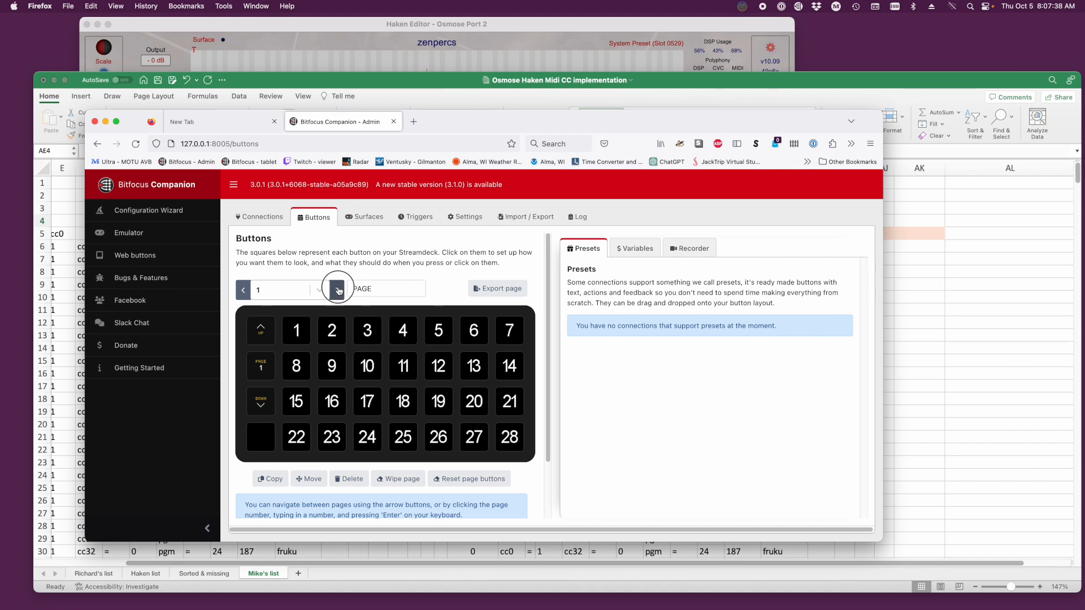
click(337, 289)
click(338, 290)
click(402, 341)
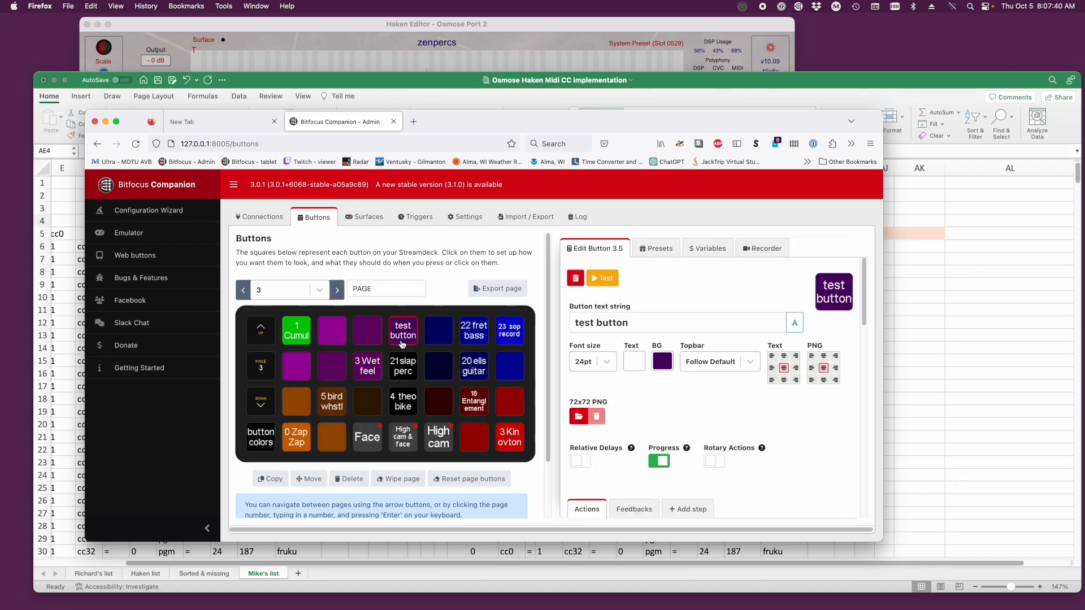
- Examine the test button's press actions, covering MIDI port, channel, delay and value of both Bank Select messages
scroll(659, 390, down, 10)
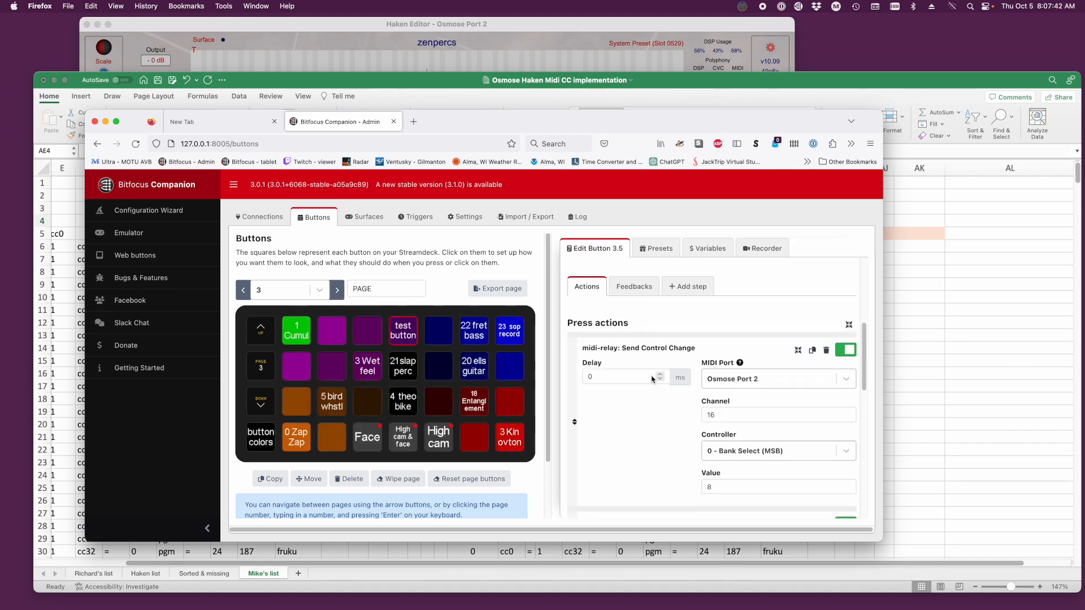
scroll(652, 379, up, 1)
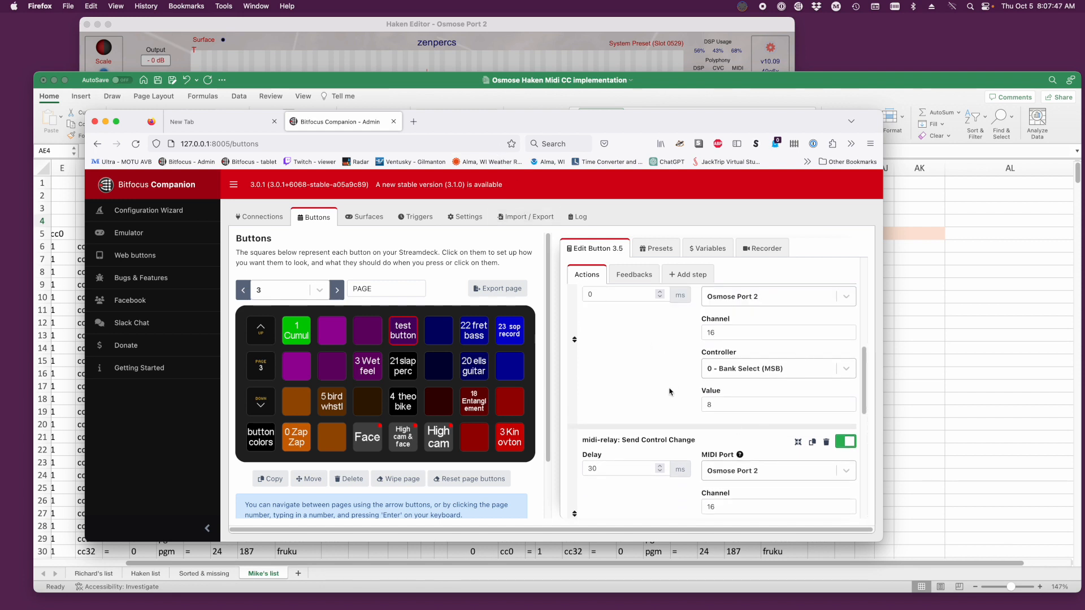
scroll(669, 392, up, 1)
drag(703, 542, 701, 591)
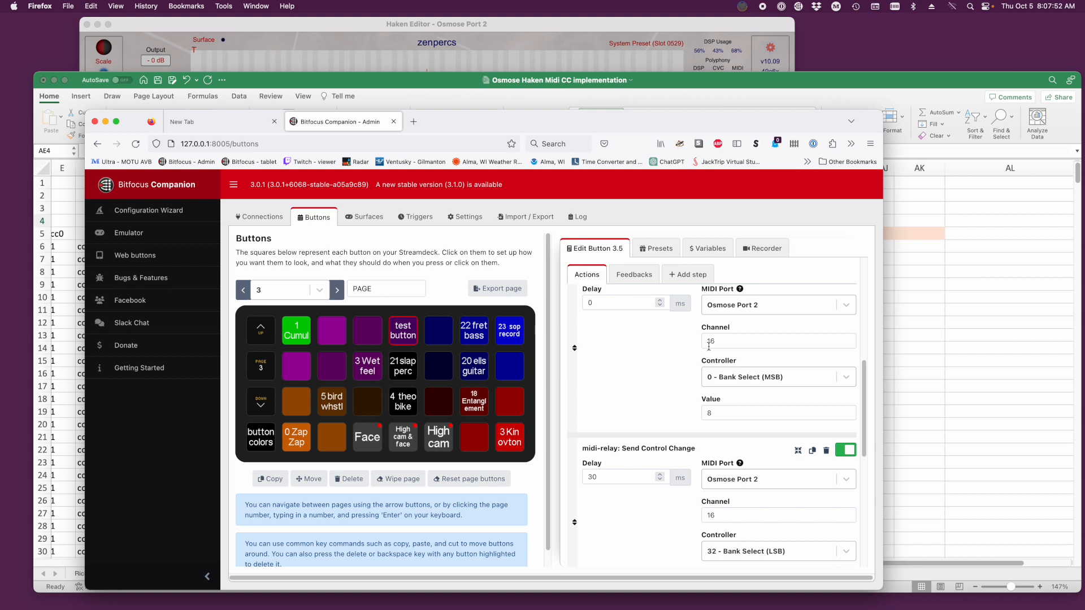
click(709, 342)
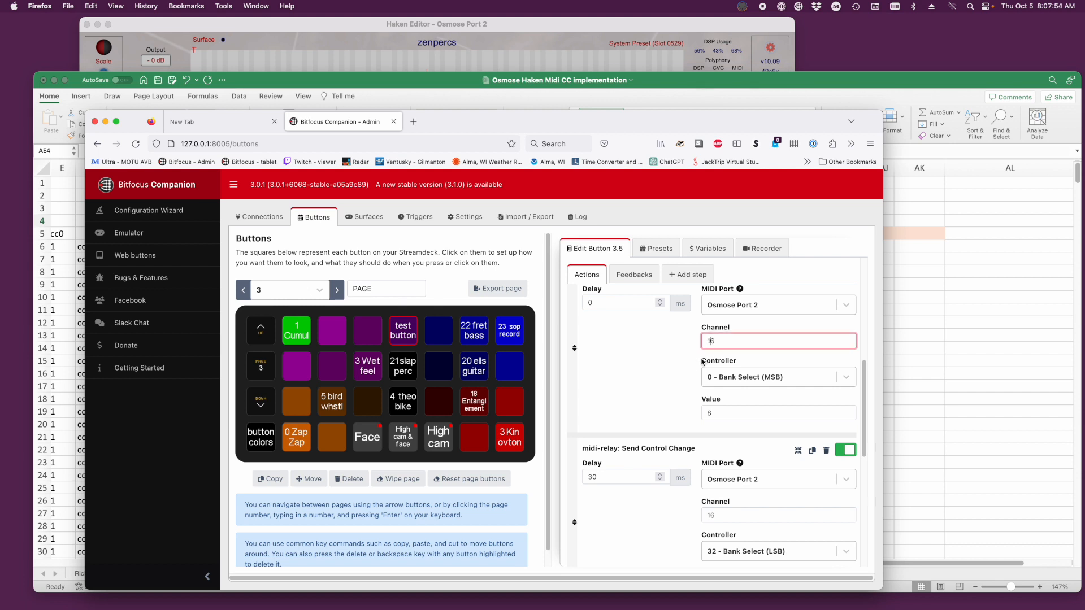
scroll(703, 362, down, 1)
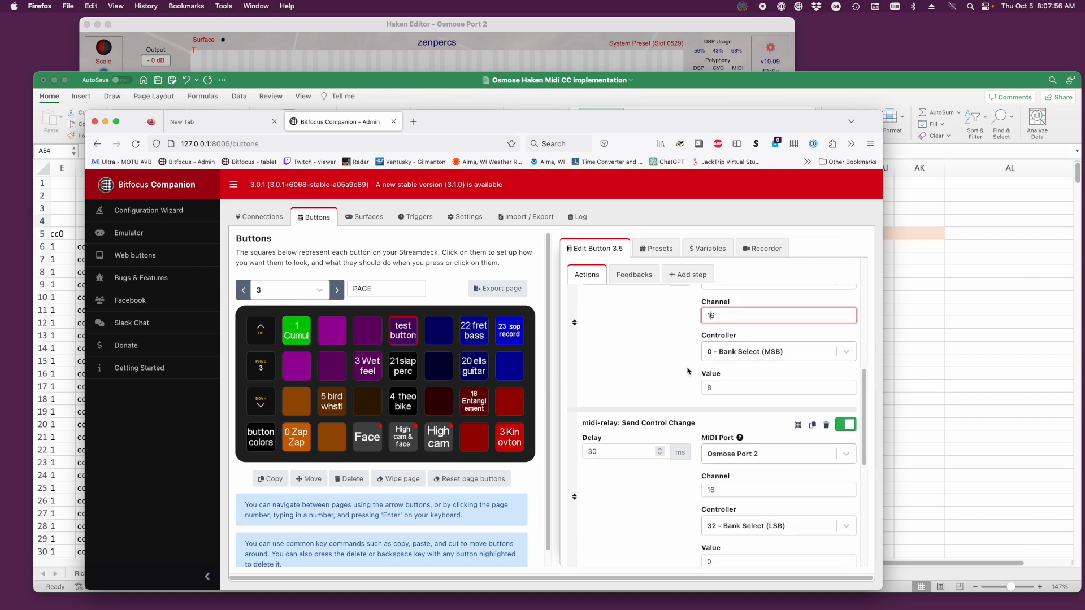
scroll(685, 379, down, 1)
scroll(684, 377, up, 2)
scroll(685, 375, up, 4)
scroll(685, 373, down, 8)
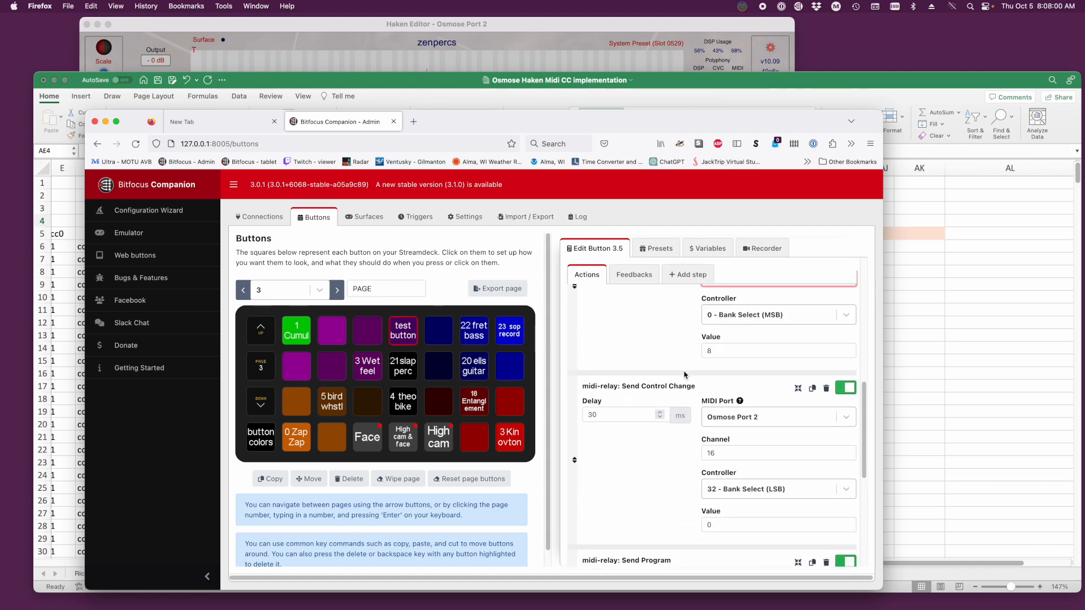
click(409, 343)
scroll(677, 402, up, 8)
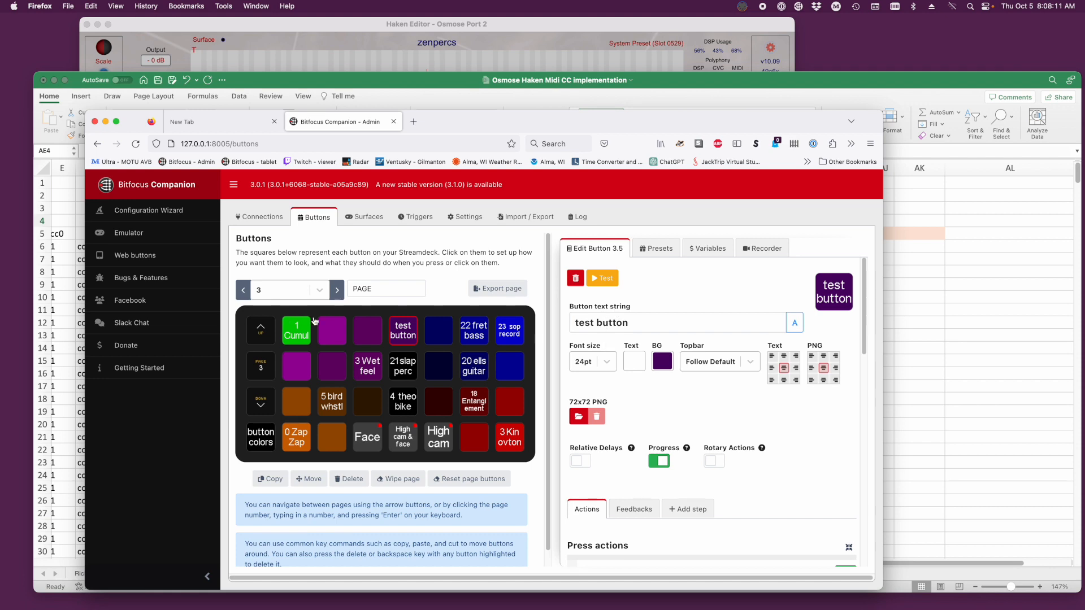
- Open Companion's web buttons in a separate window, shrunk to show only page 3's top row with the test button
click(144, 256)
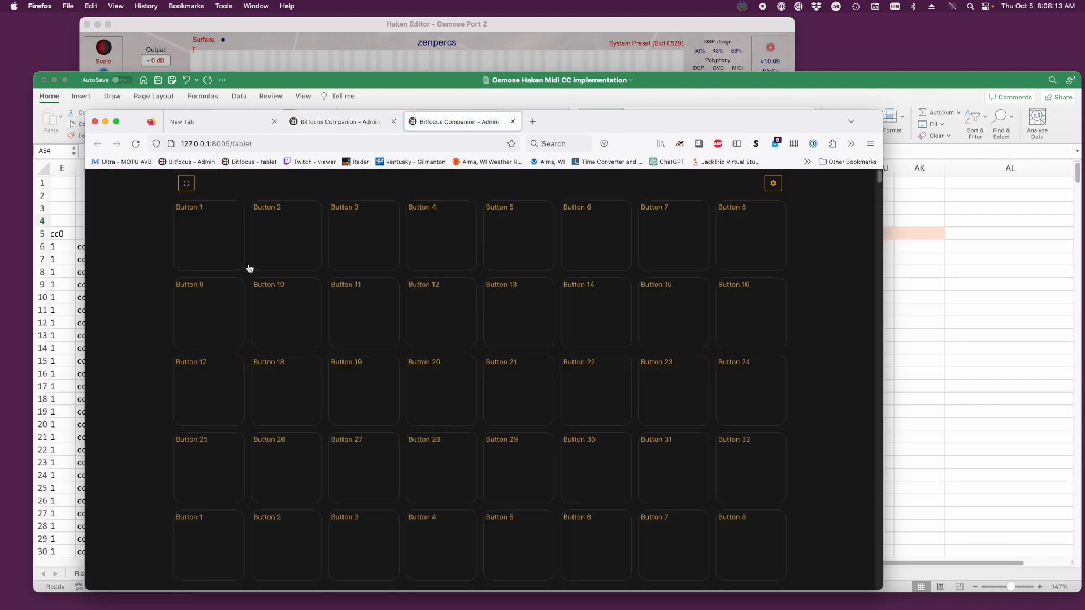
drag(458, 121, 852, 225)
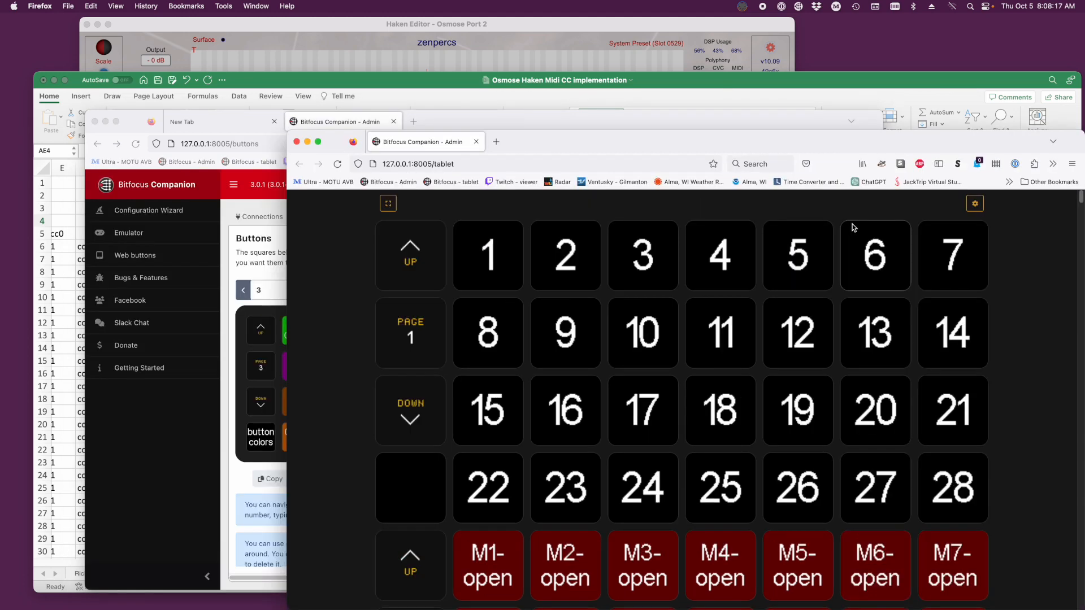
drag(288, 326, 860, 309)
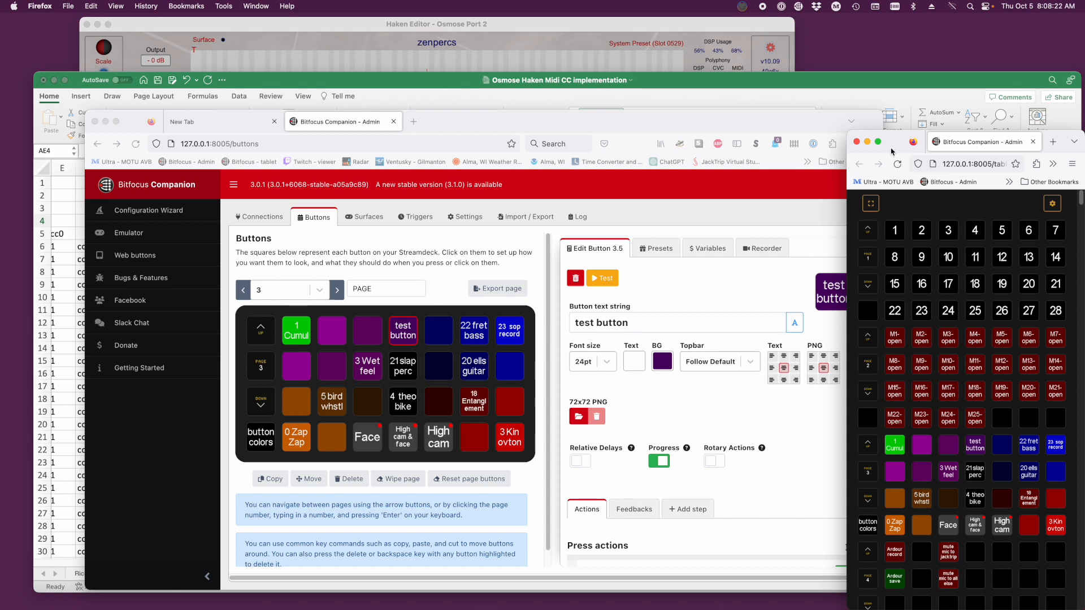
drag(887, 145, 774, 106)
drag(775, 107, 859, 102)
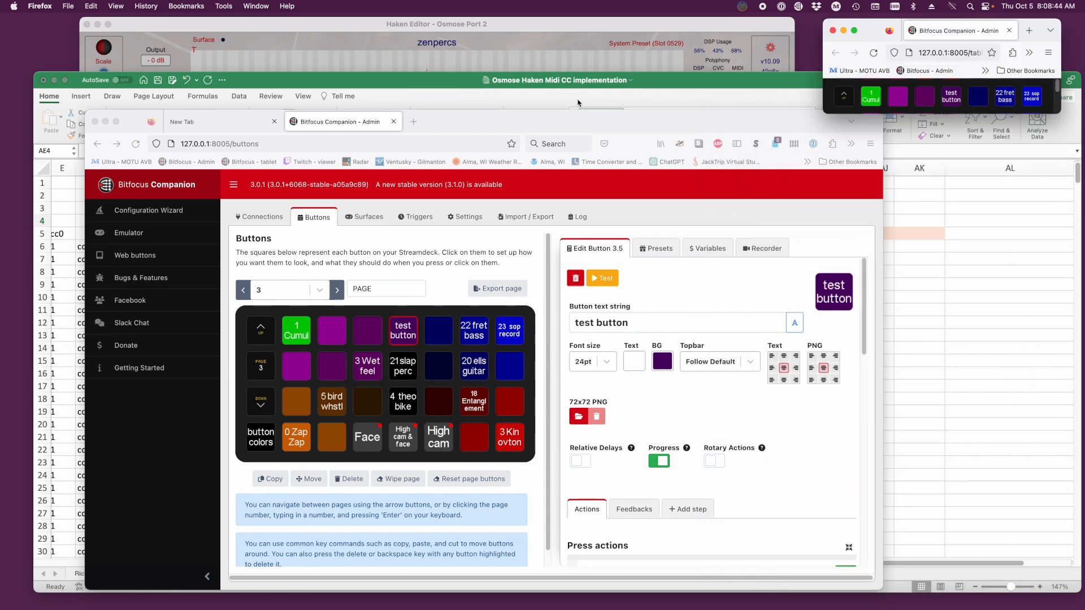
- Set the test button's Bank Select MSB value to 1 and program value to 0 for acuitar, and check the preset in Haken Editor
click(904, 233)
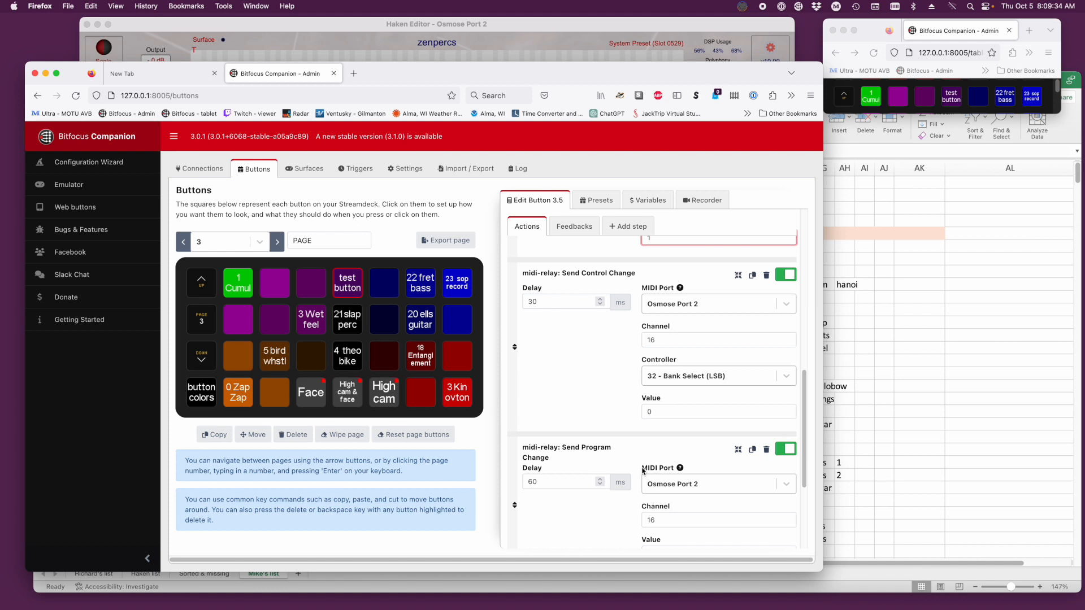
scroll(641, 481, up, 1)
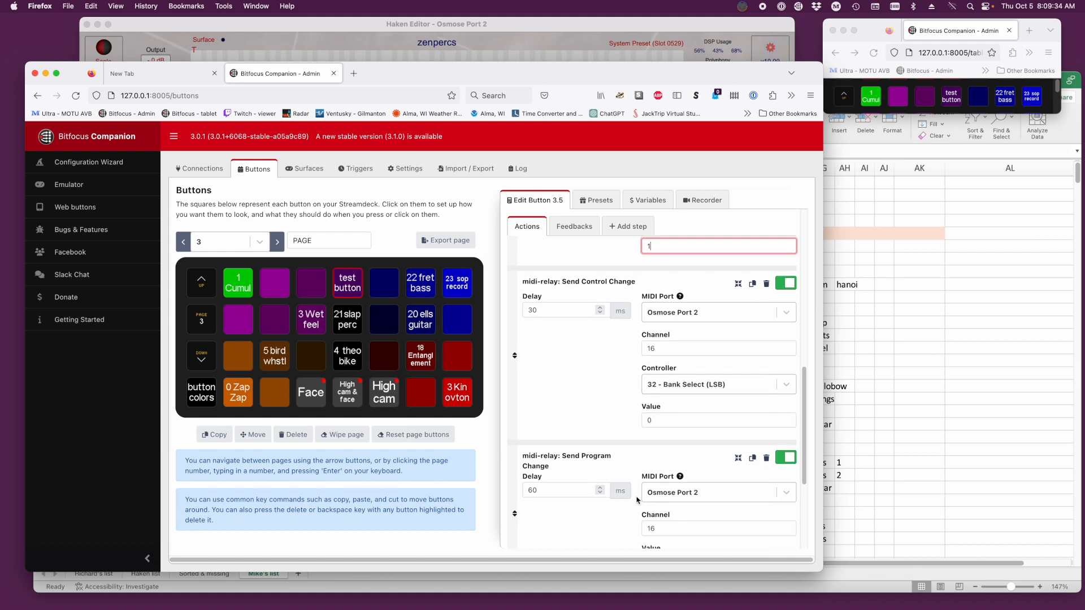
drag(654, 576, 658, 596)
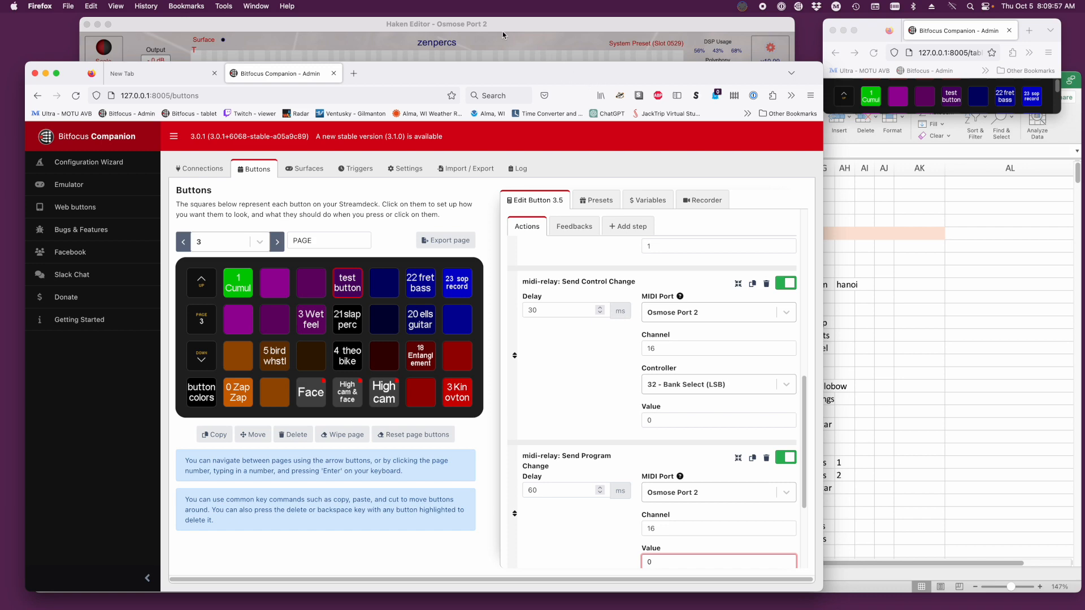
click(446, 48)
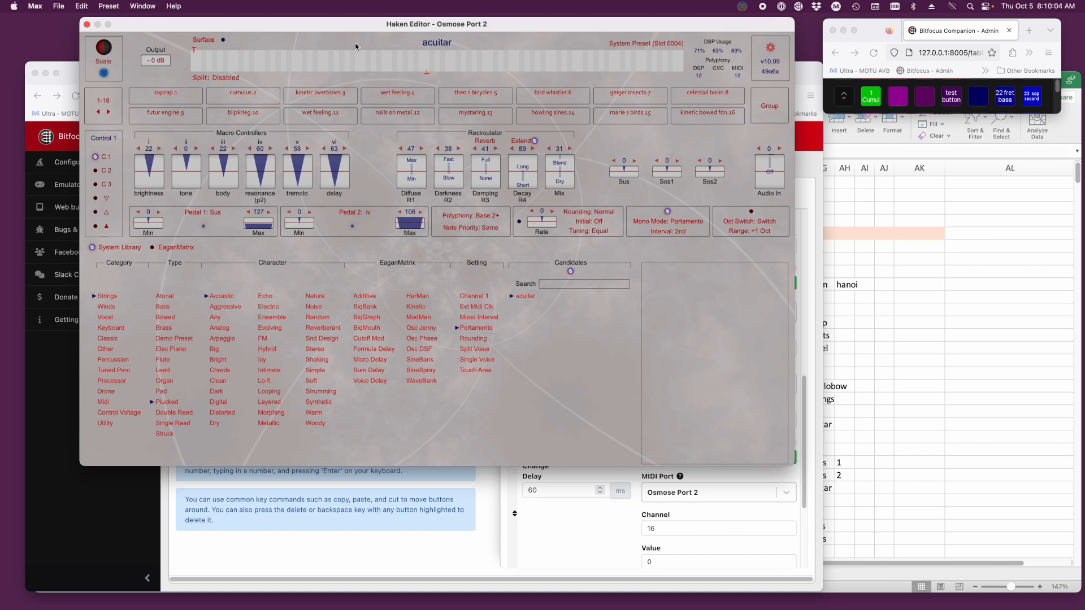
click(78, 80)
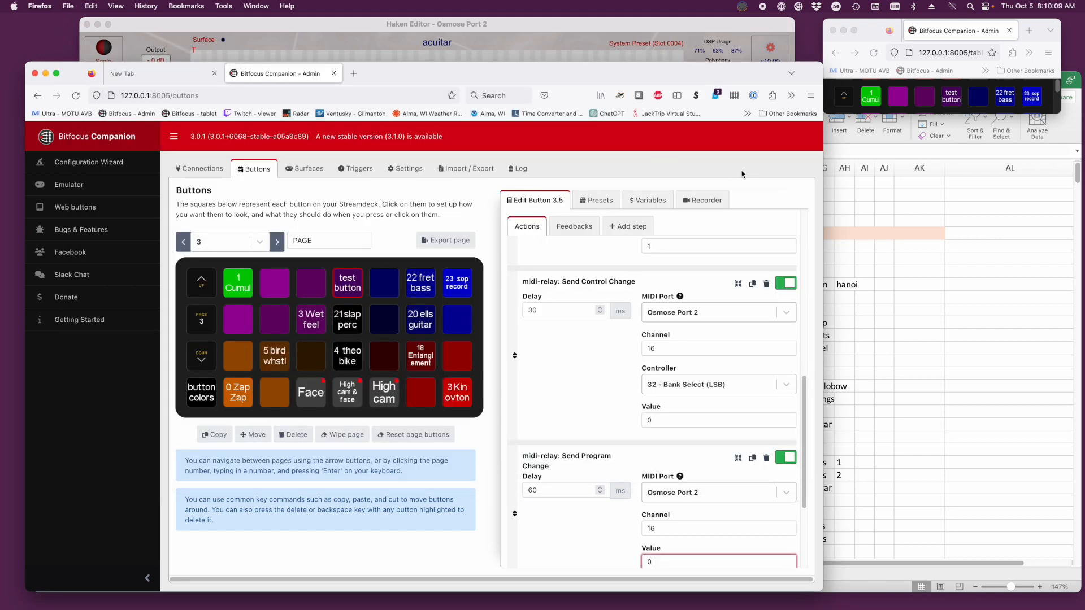
- Switch to the Excel preset list and look up pajestric's original program number in K56
click(938, 278)
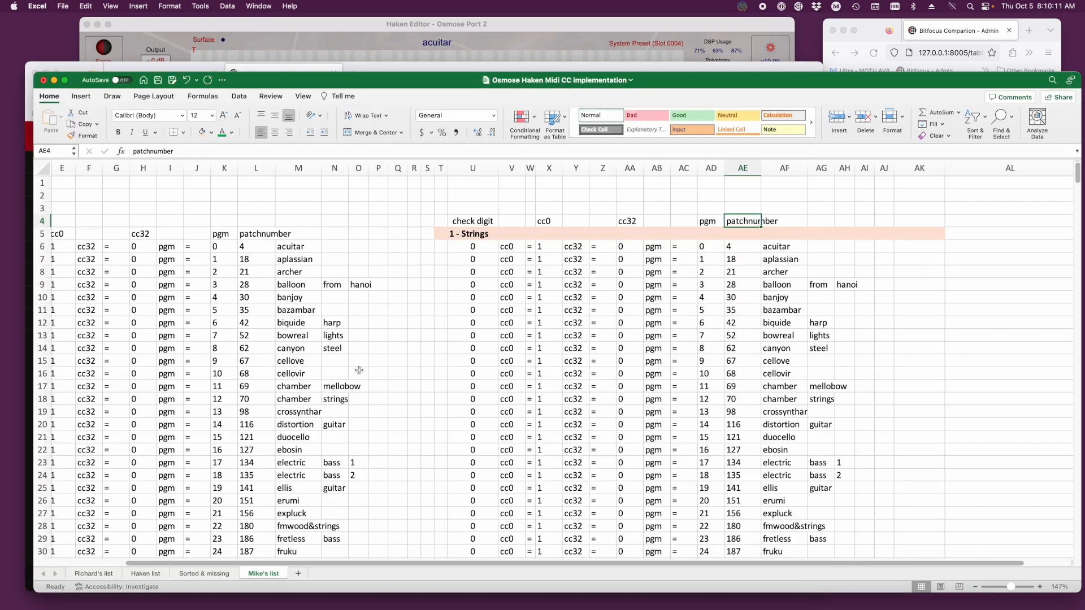
scroll(359, 370, down, 10)
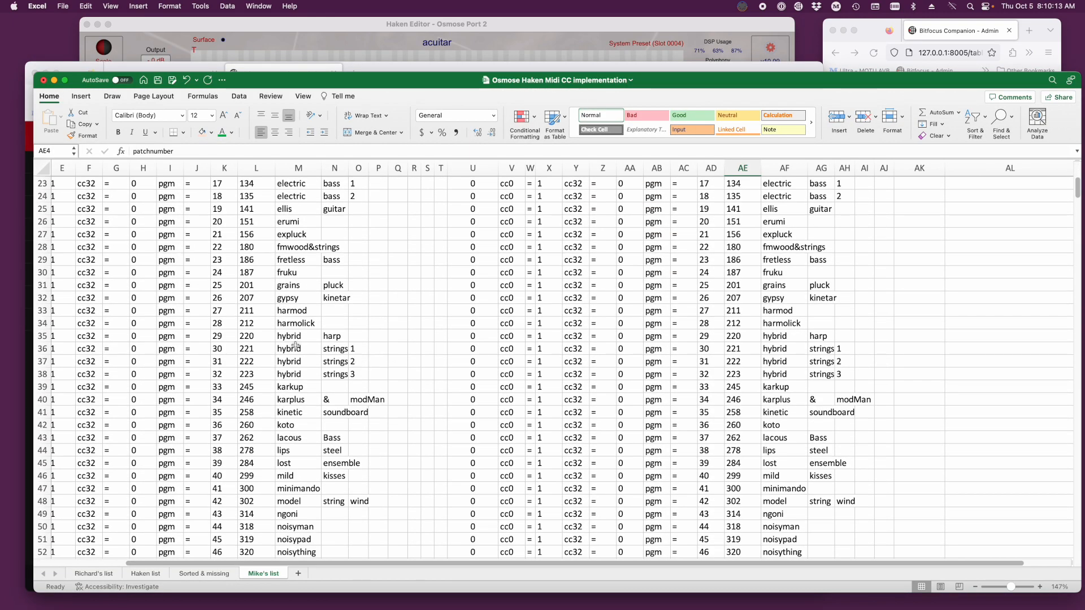
scroll(295, 346, down, 10)
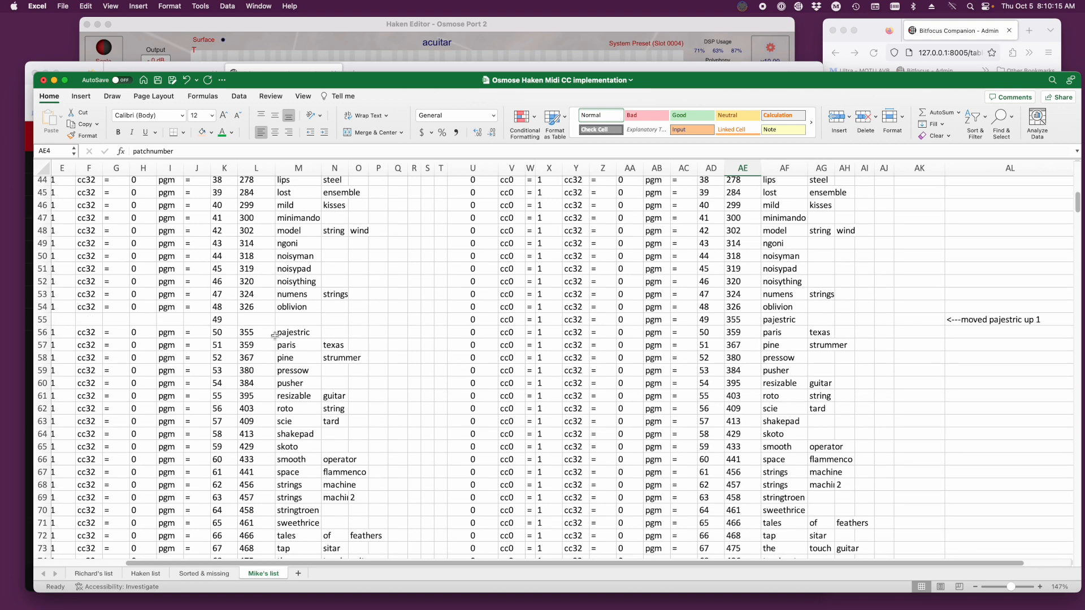
click(224, 333)
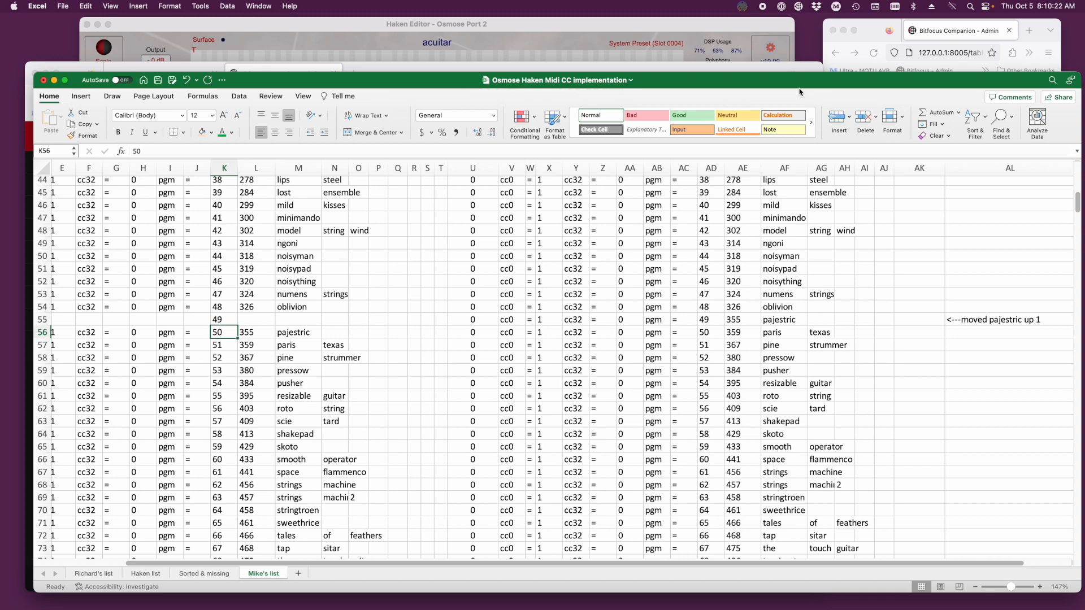
- Set the test button's program change value to 50 in Companion, trigger the button, and check the loaded preset in Haken Editor
key(super+Tab)
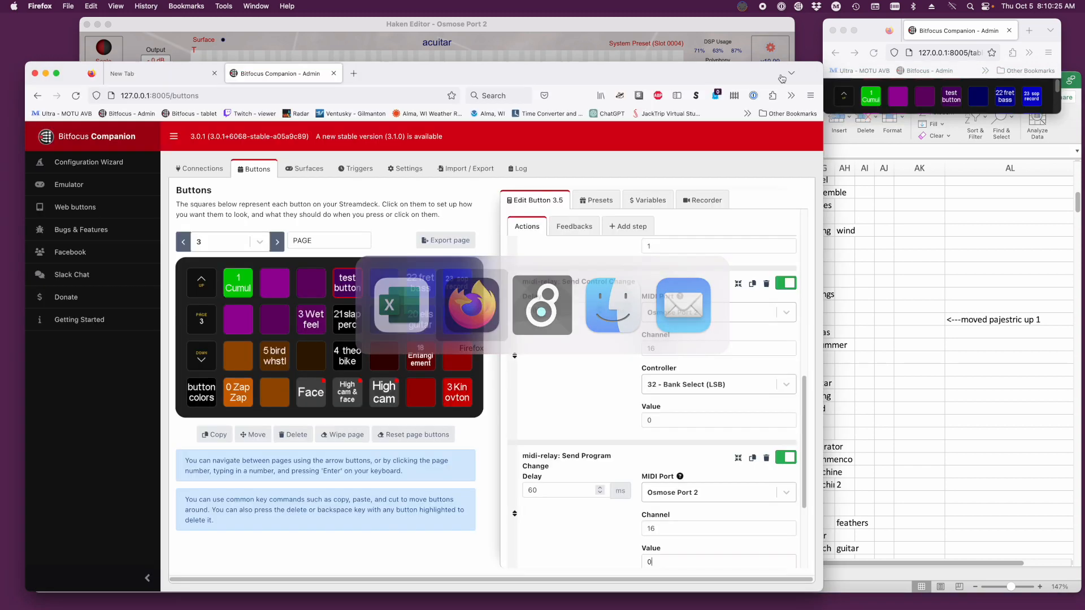
scroll(689, 420, down, 1)
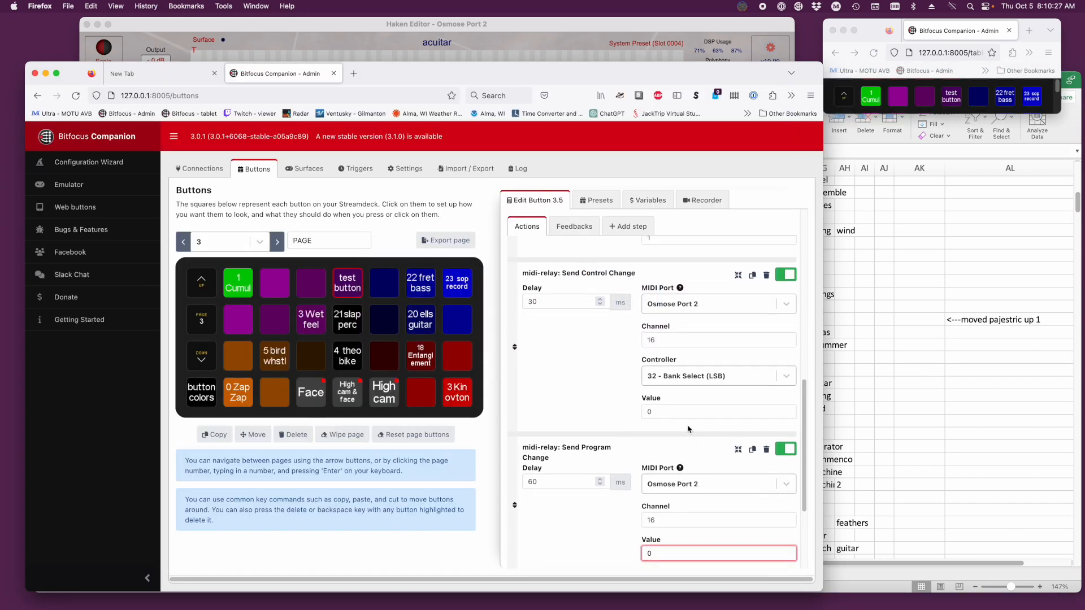
drag(659, 557, 642, 552)
click(954, 100)
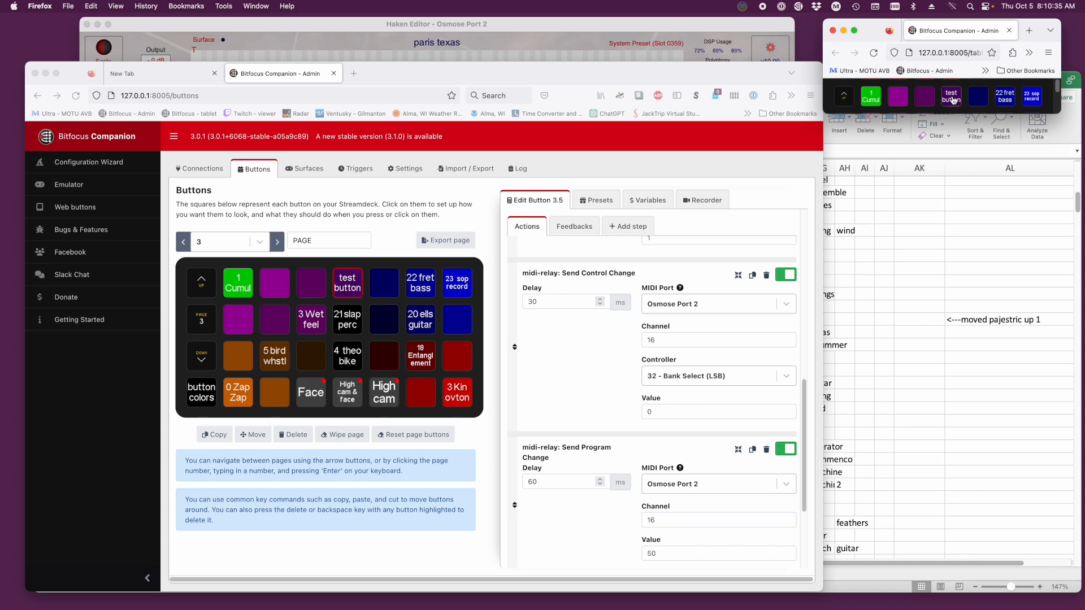
click(473, 24)
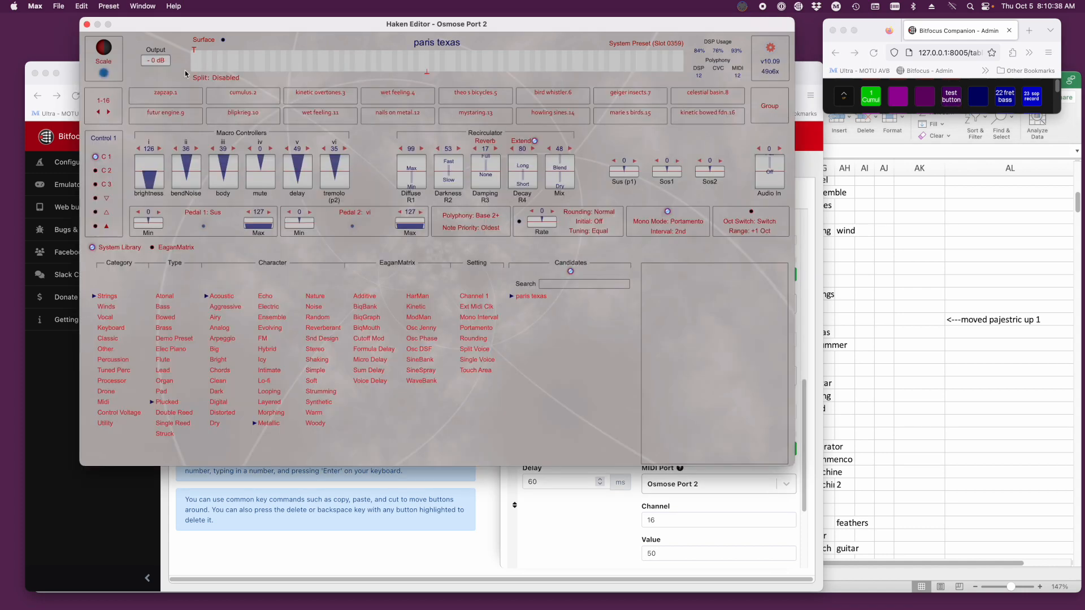
click(72, 77)
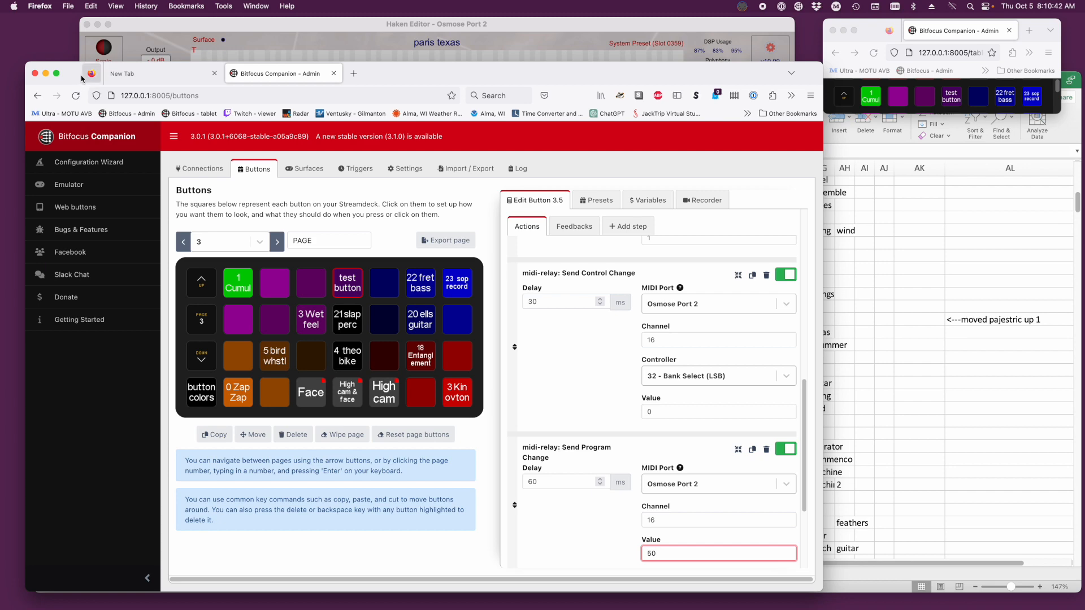
click(849, 423)
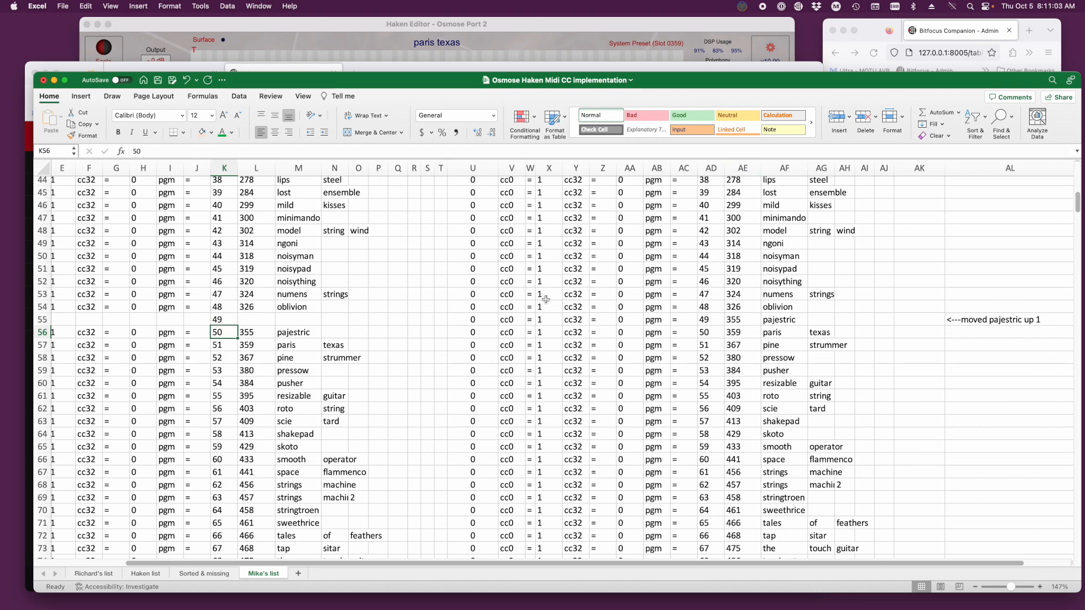
key(super+Tab)
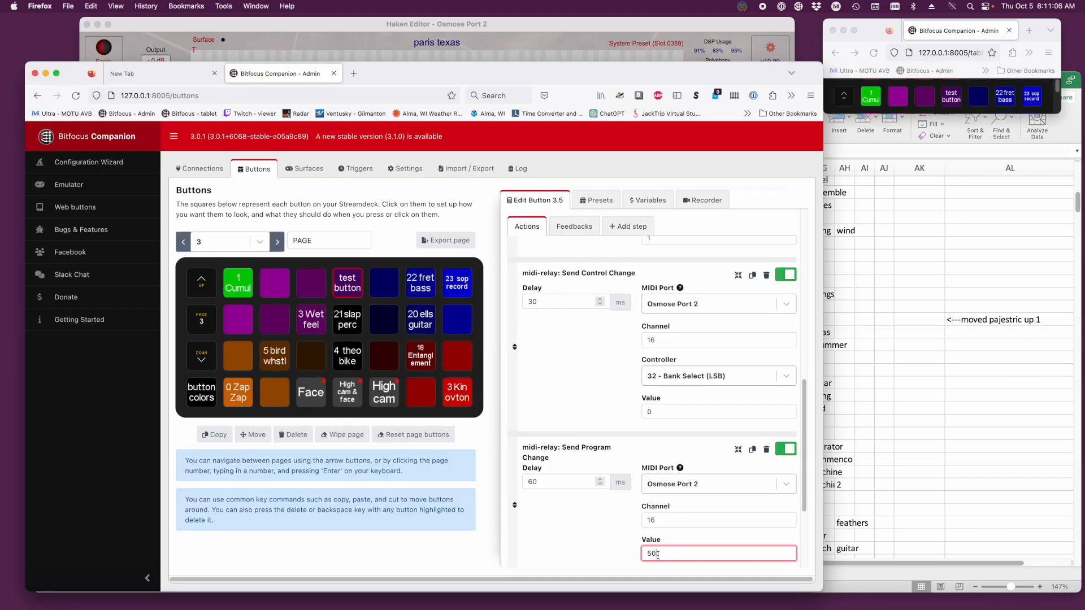
key(BackSpace)
key(BackSpace)
text(49)
click(947, 100)
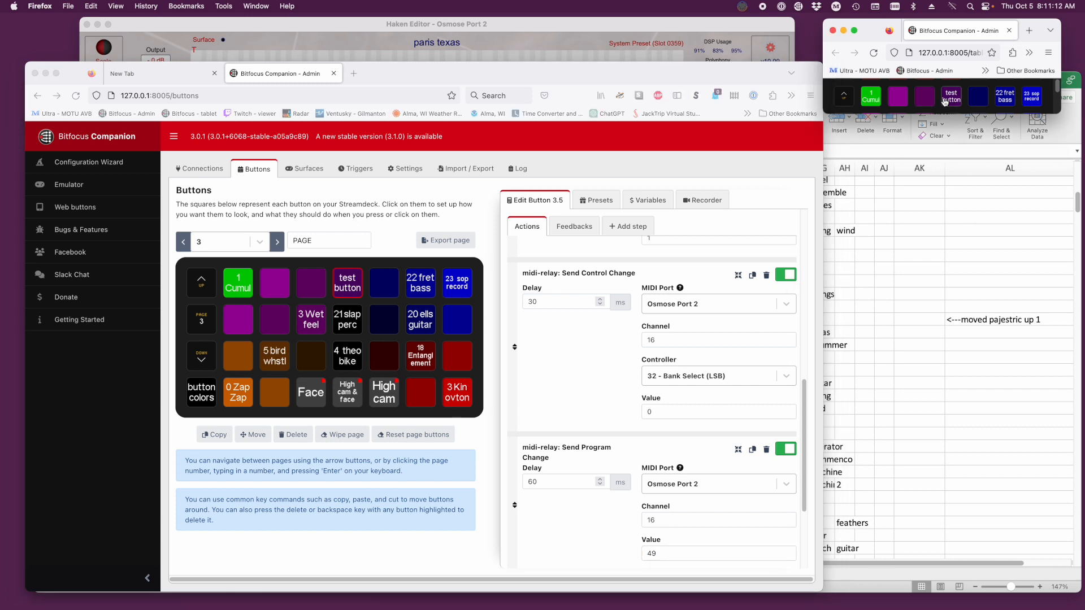